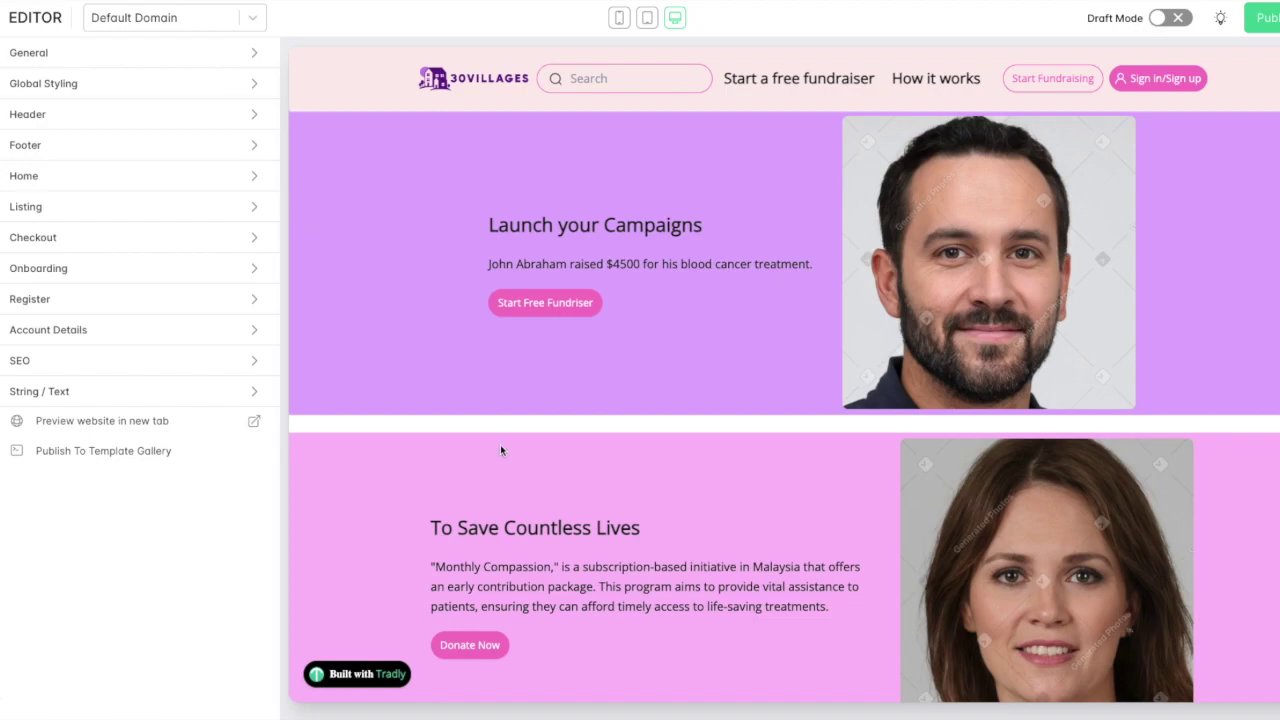
Review the homepage preview, from the campaign banners through the categories and crowdfunding listings to the footer.
scroll(500, 449, "down", 6)
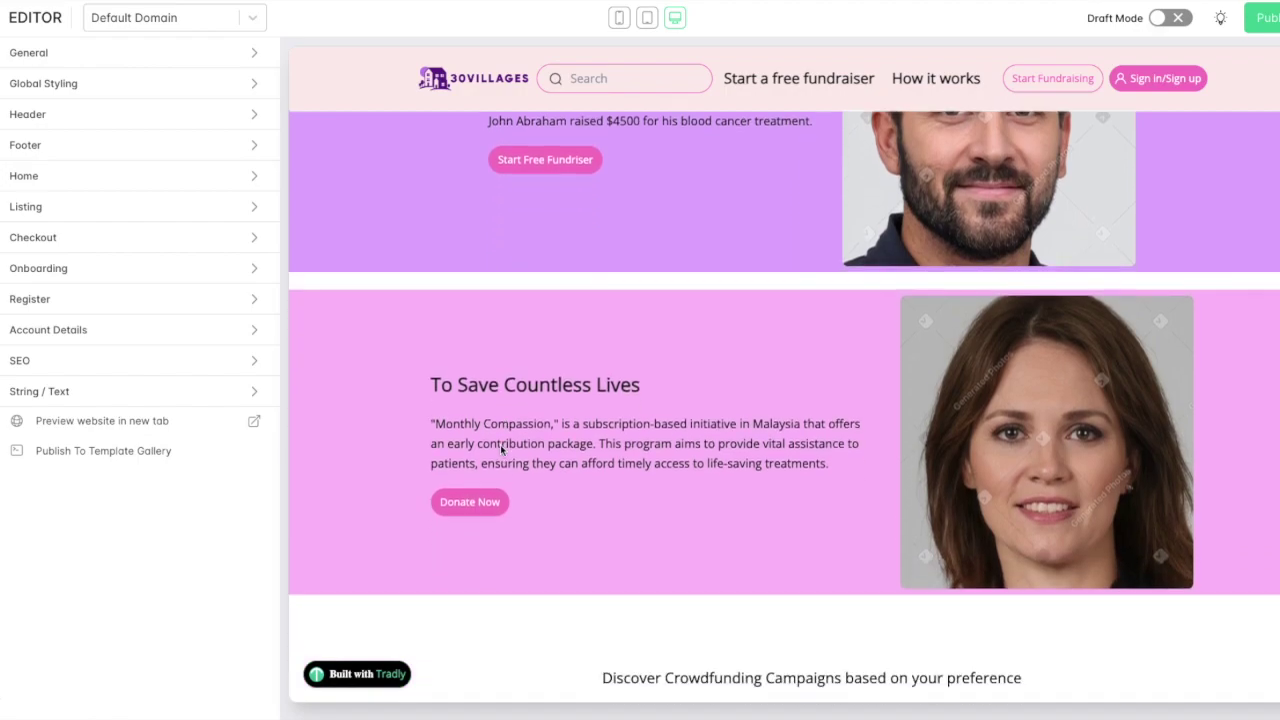
scroll(491, 533, "down", 5)
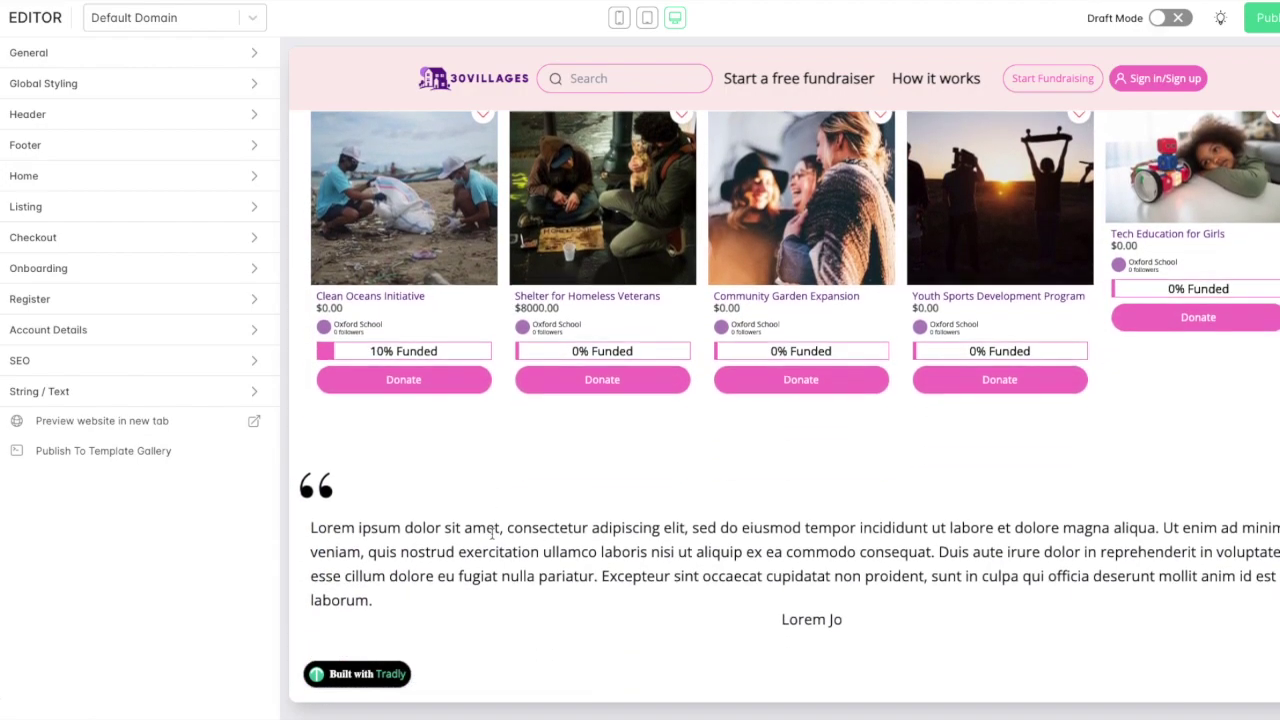
scroll(640, 380, "up", 5)
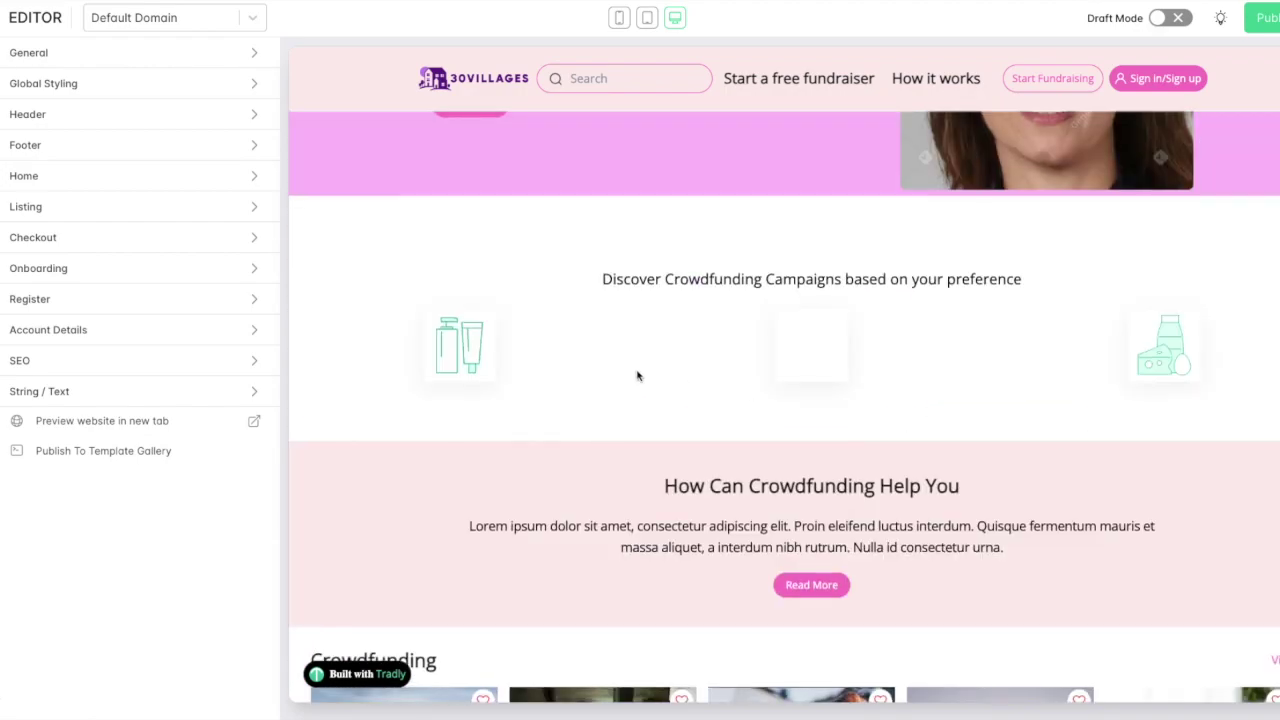
scroll(637, 375, "down", 1)
triple_click(645, 385)
scroll(645, 385, "down", 4)
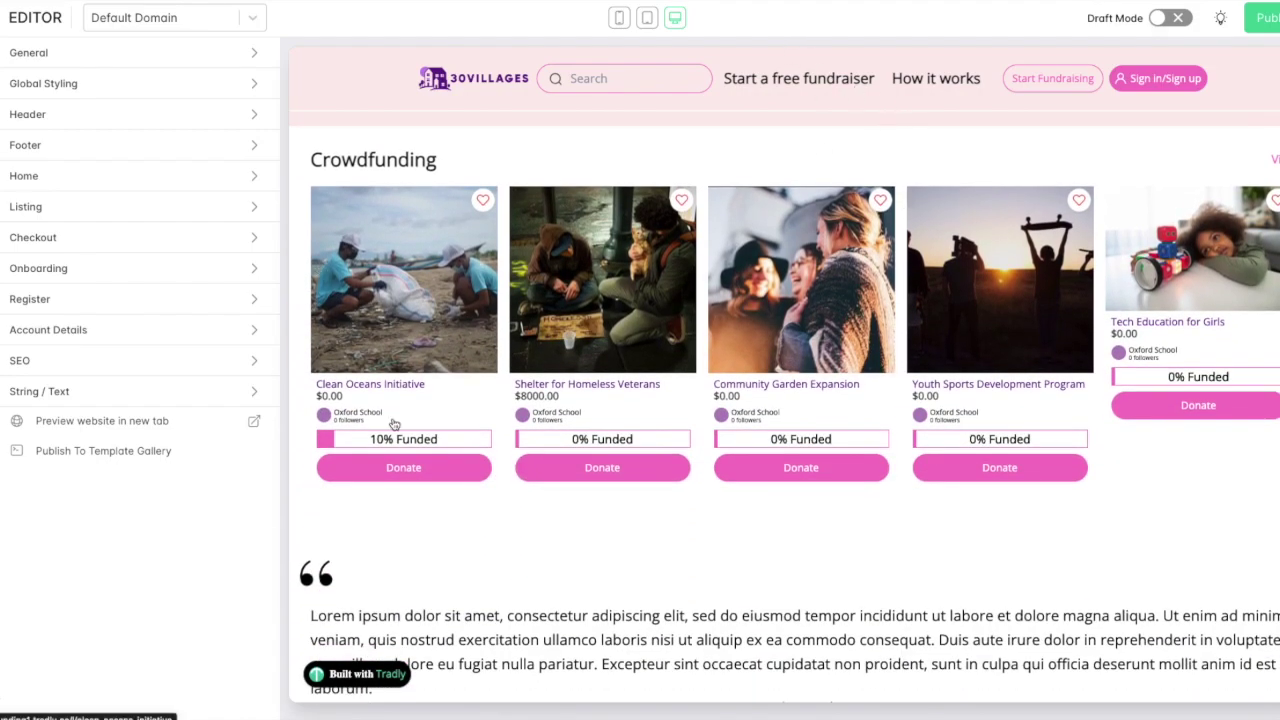
scroll(400, 446, "down", 4)
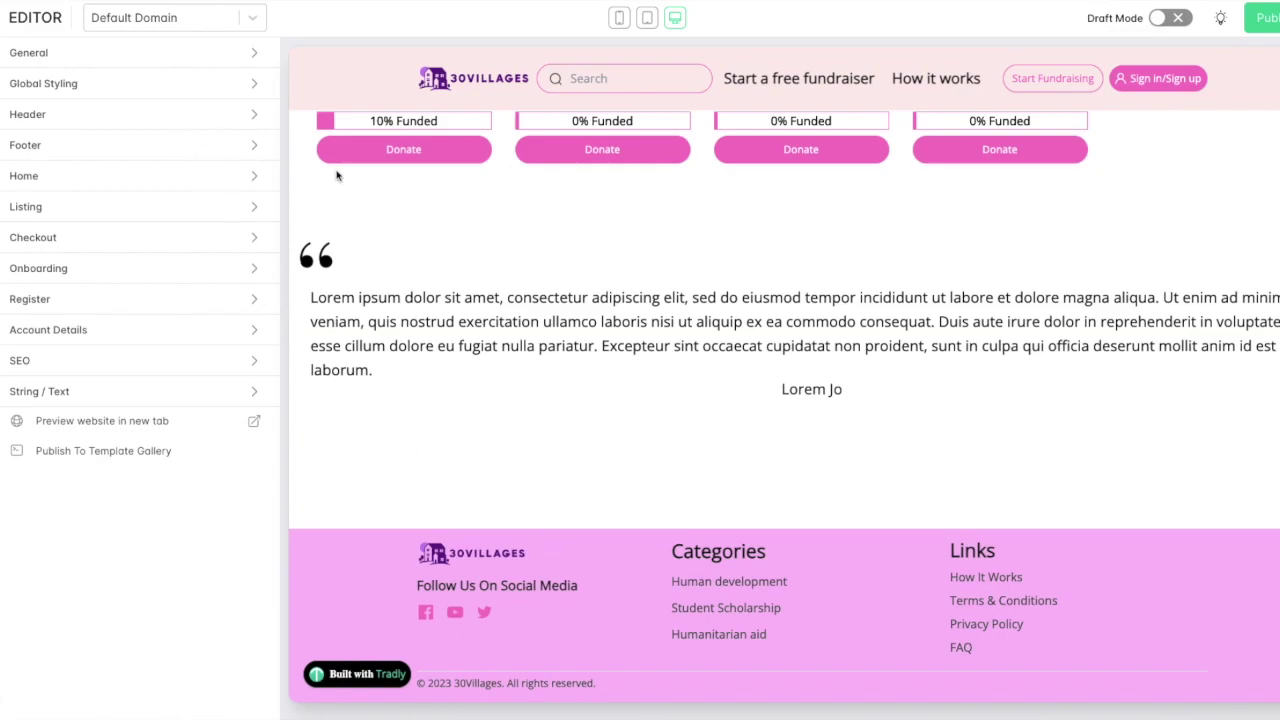
scroll(384, 273, "up", 1)
scroll(384, 273, "up", 3)
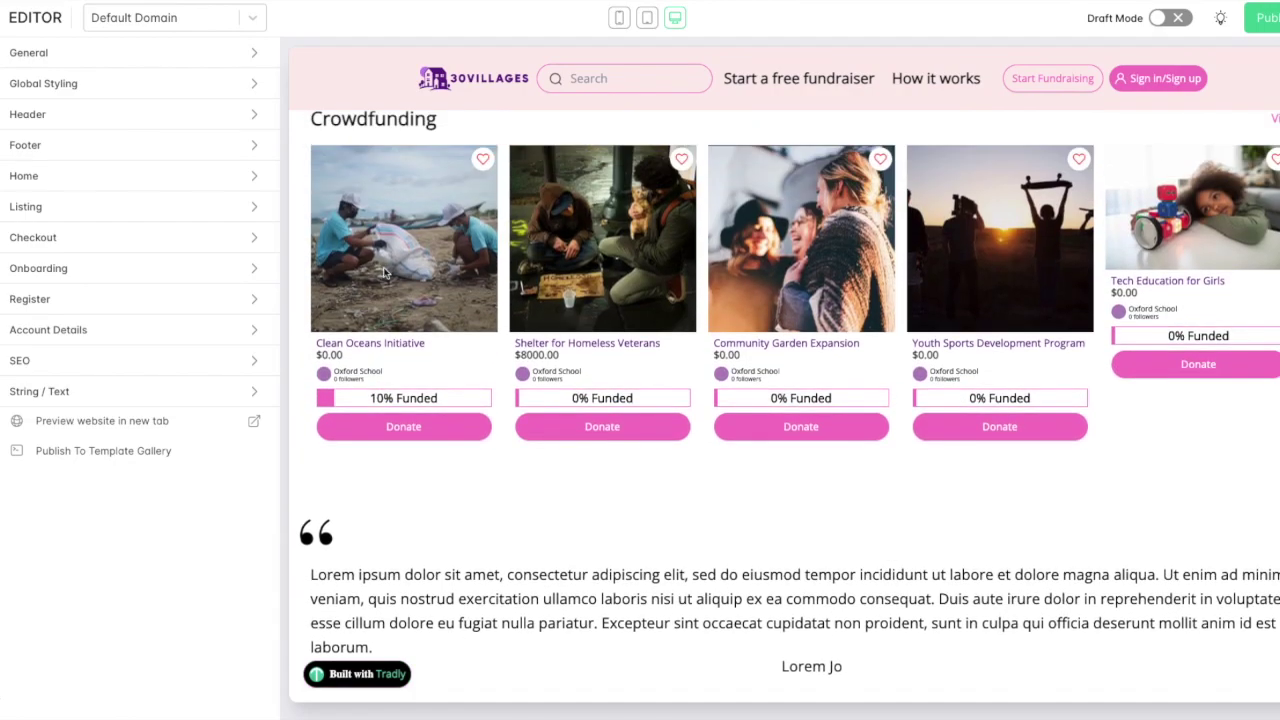
Inspect the Listing Card options and the Title H1 typography settings in the global styling.
left_click(172, 86)
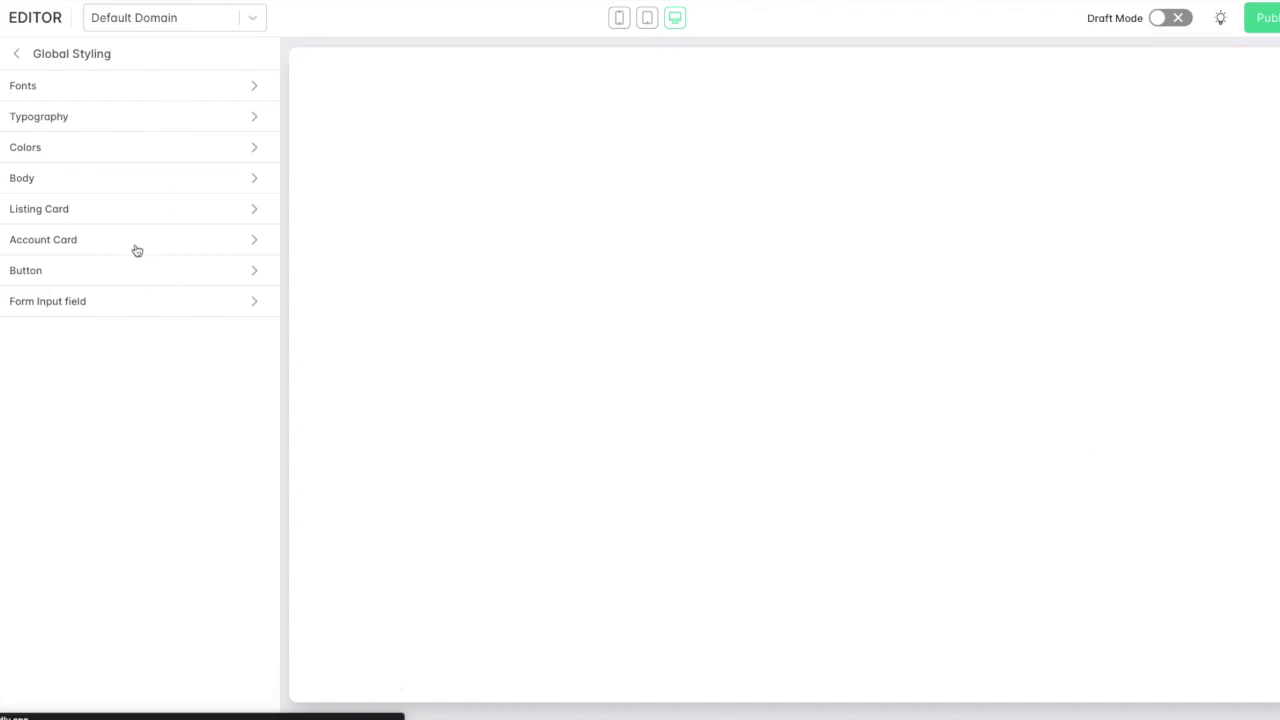
left_click(123, 208)
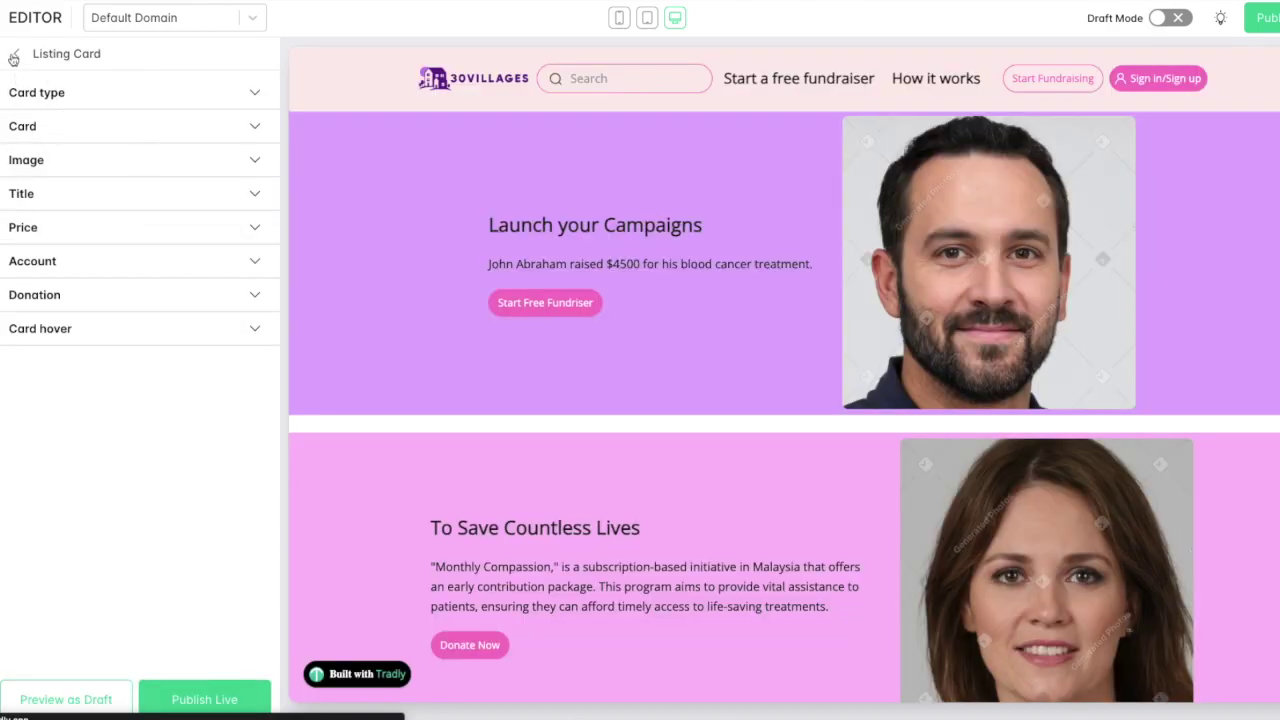
left_click(14, 56)
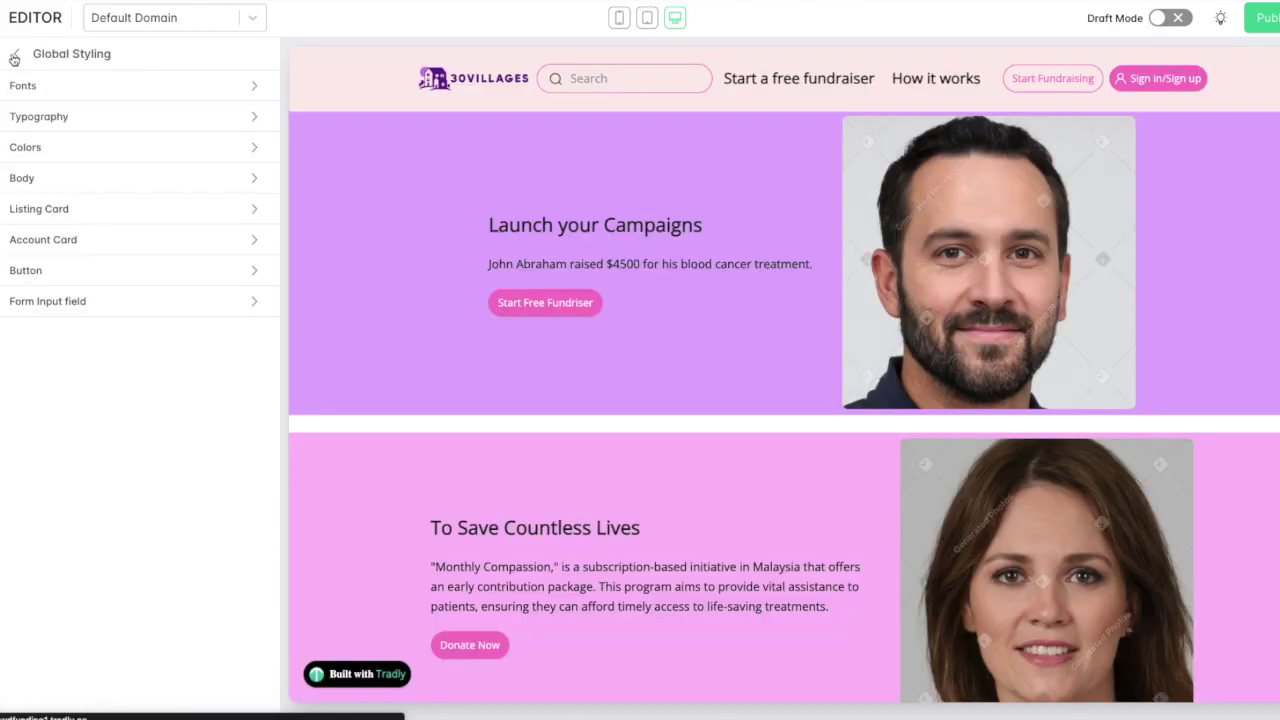
left_click(76, 127)
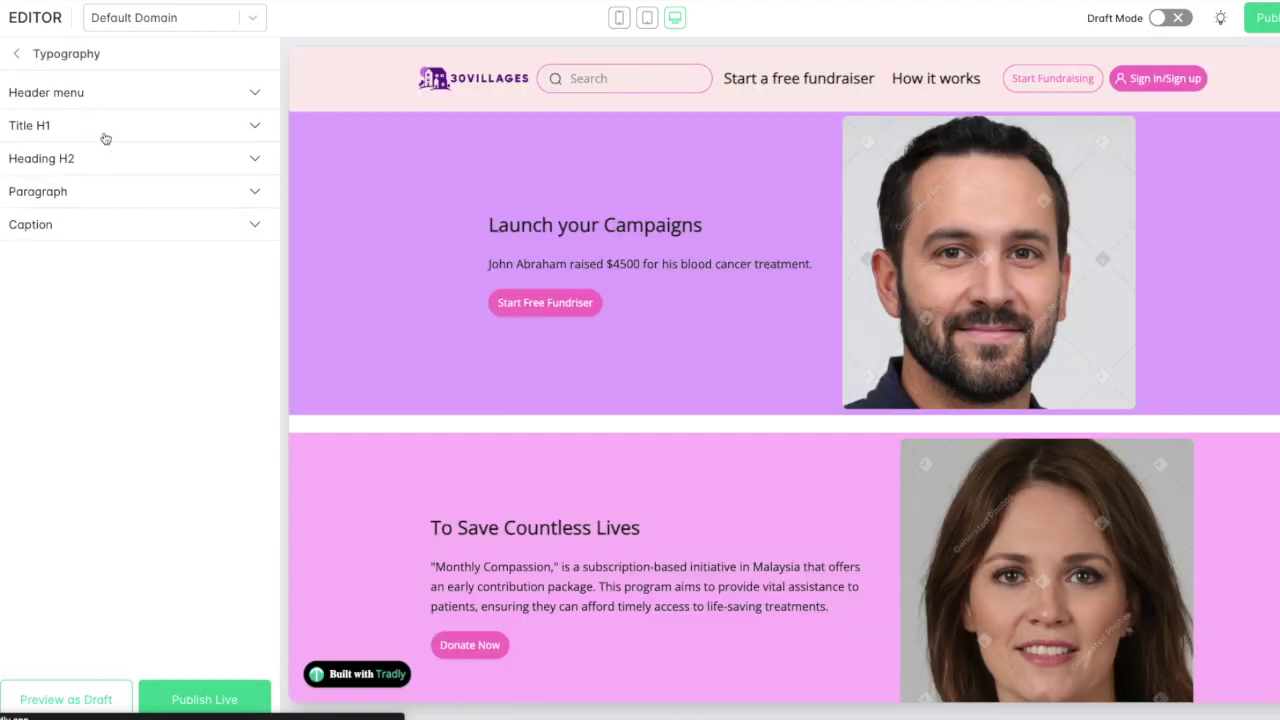
left_click(105, 136)
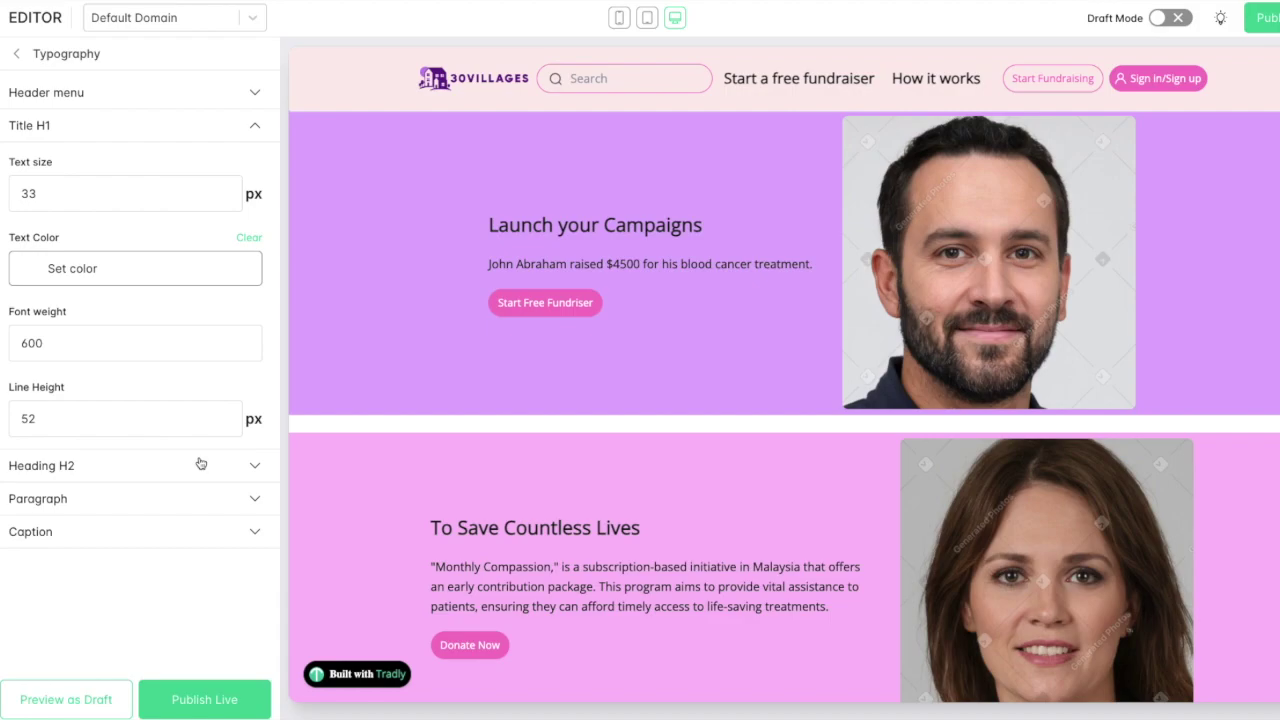
left_click(17, 56)
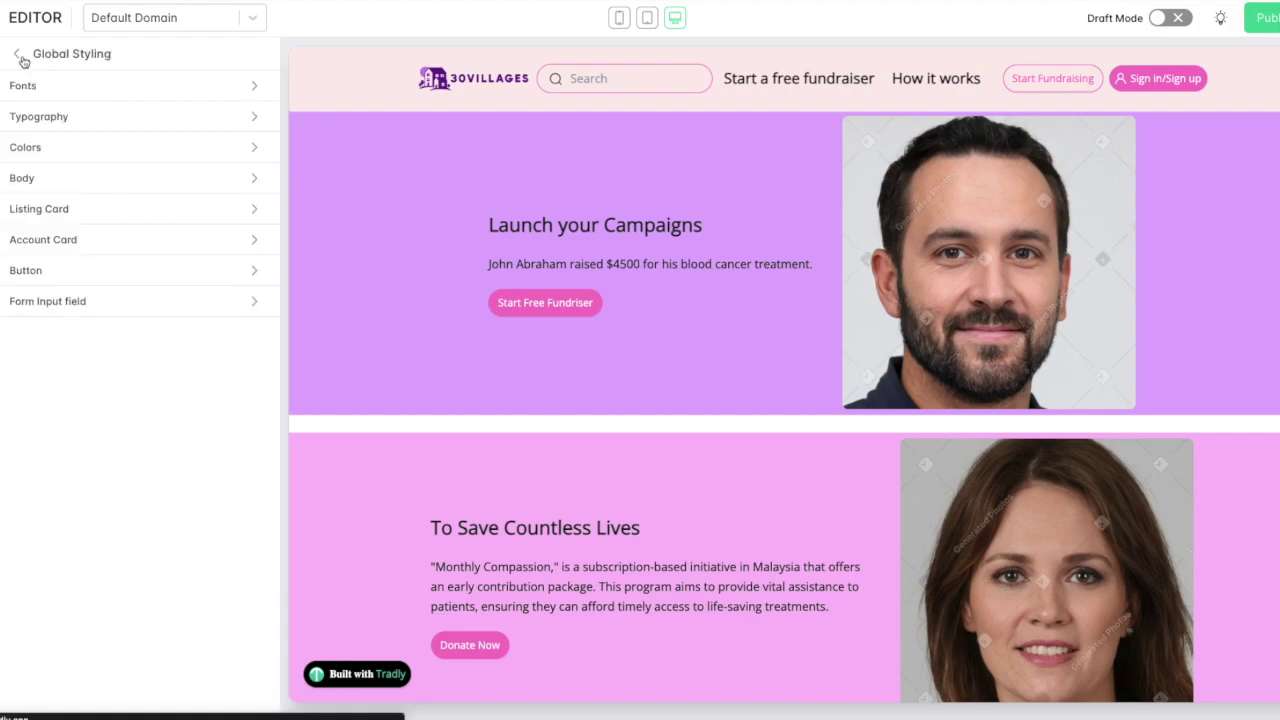
Examine the content and styles of the home page's first Featured block, closing it without changes, and check the page preview.
left_click(17, 56)
left_click(50, 177)
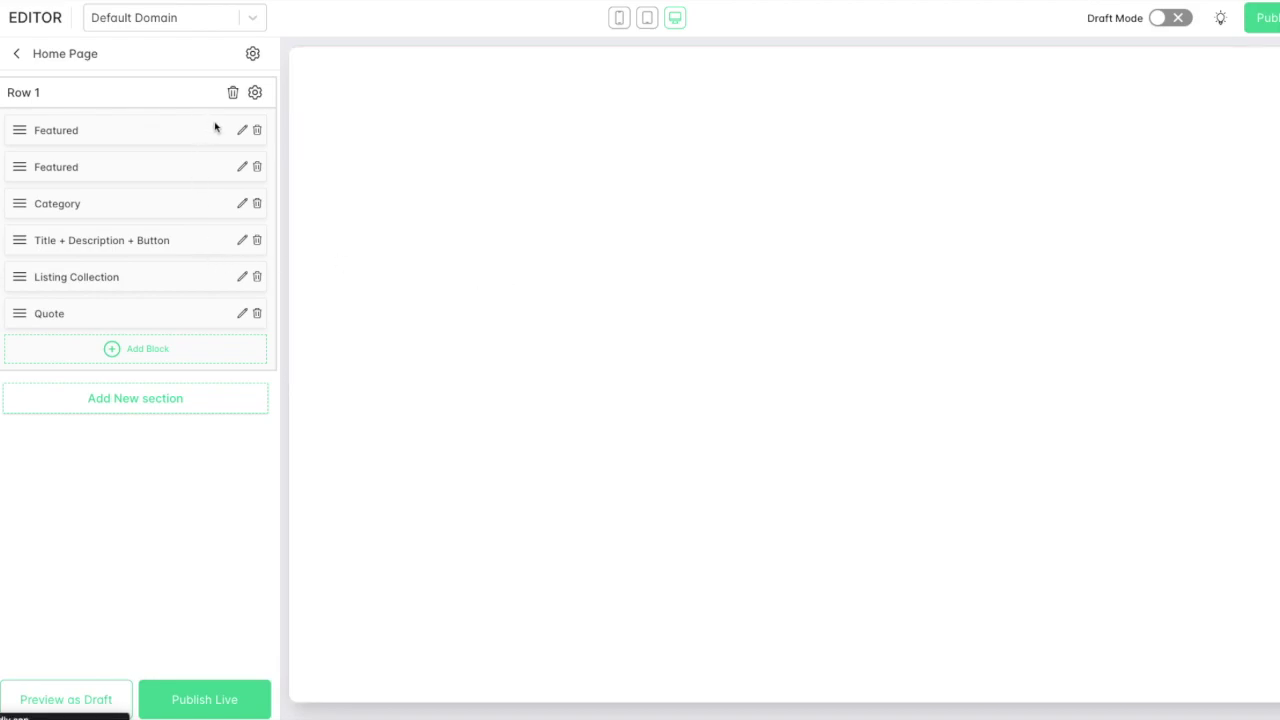
left_click(242, 131)
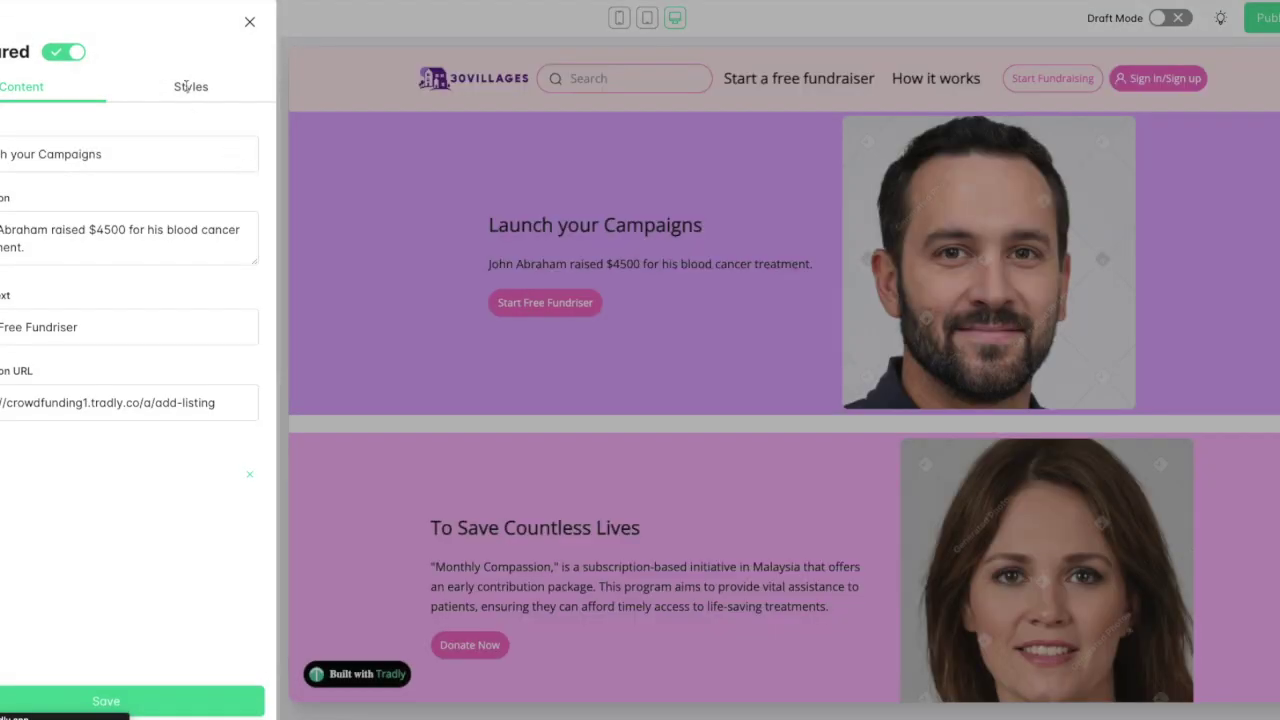
scroll(237, 457, "down", 3)
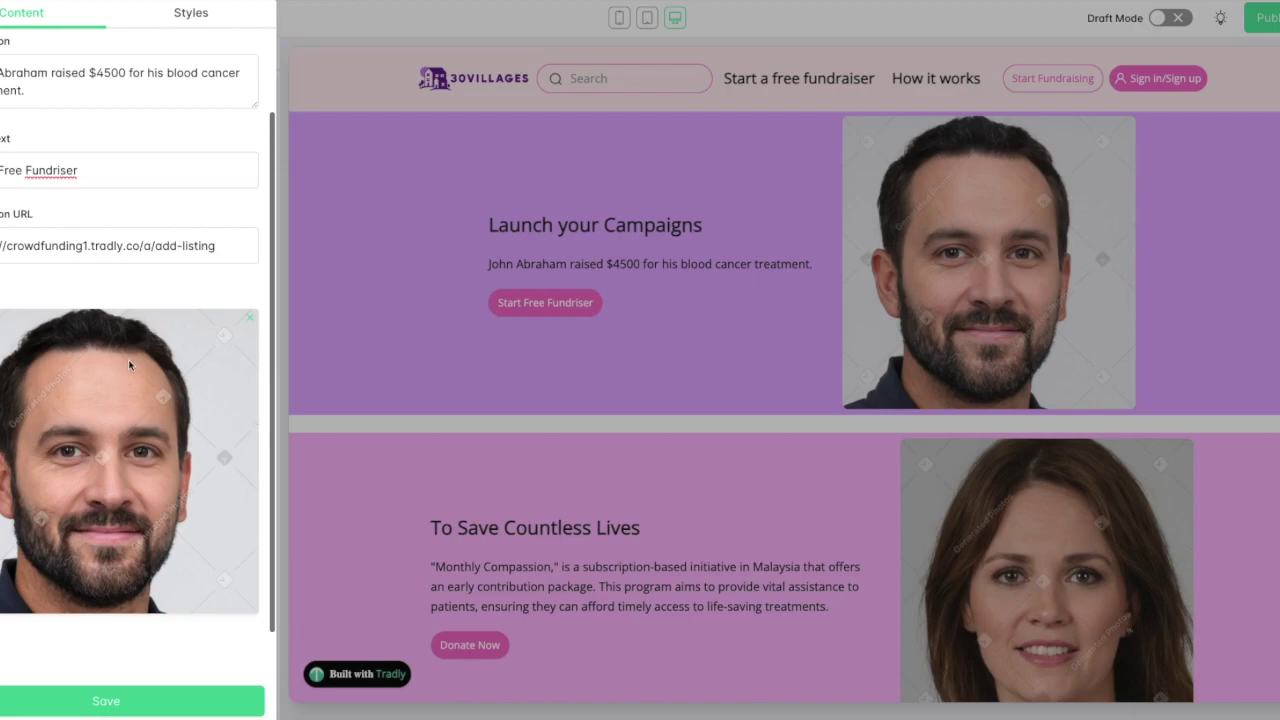
scroll(192, 265, "up", 3)
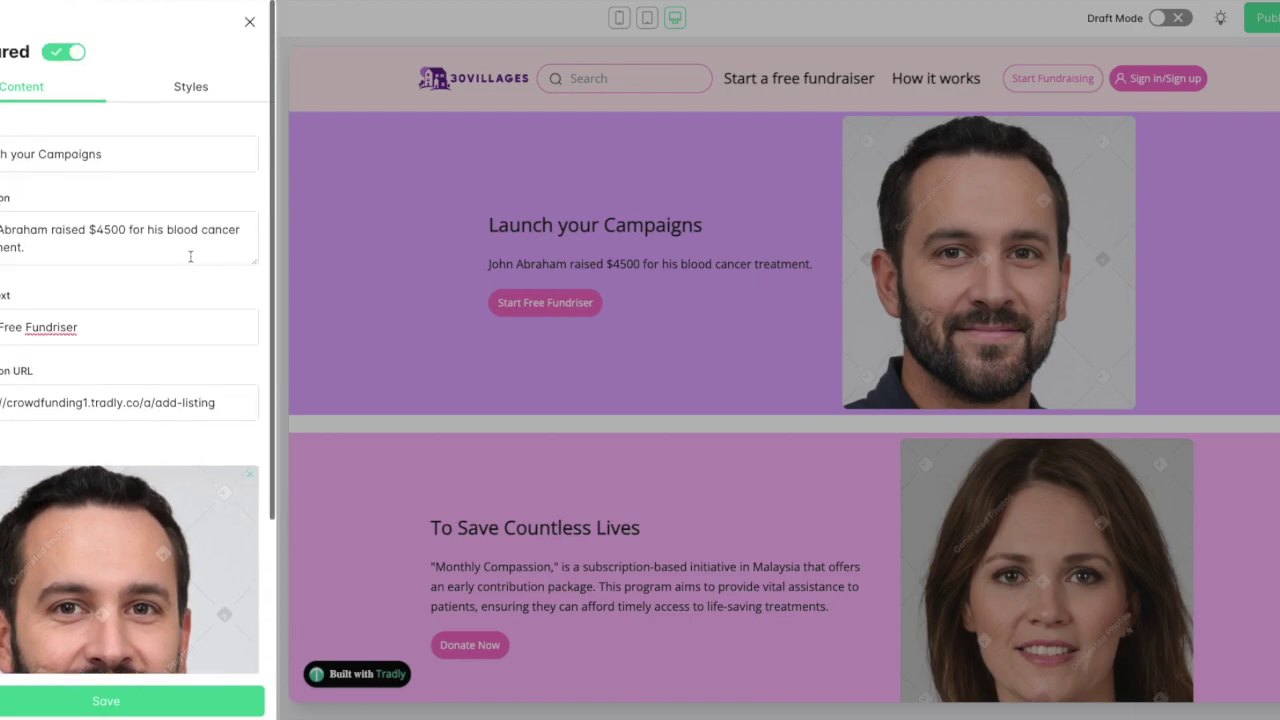
left_click(190, 88)
left_click(161, 118)
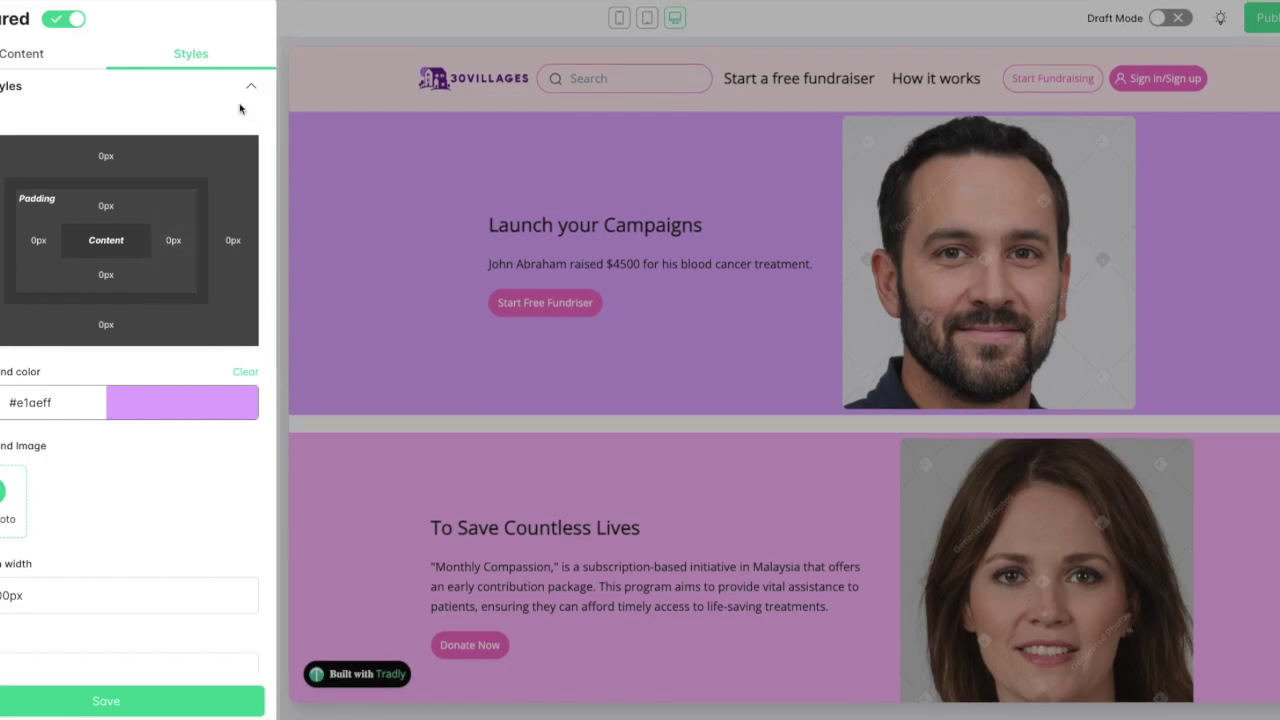
left_click(247, 21)
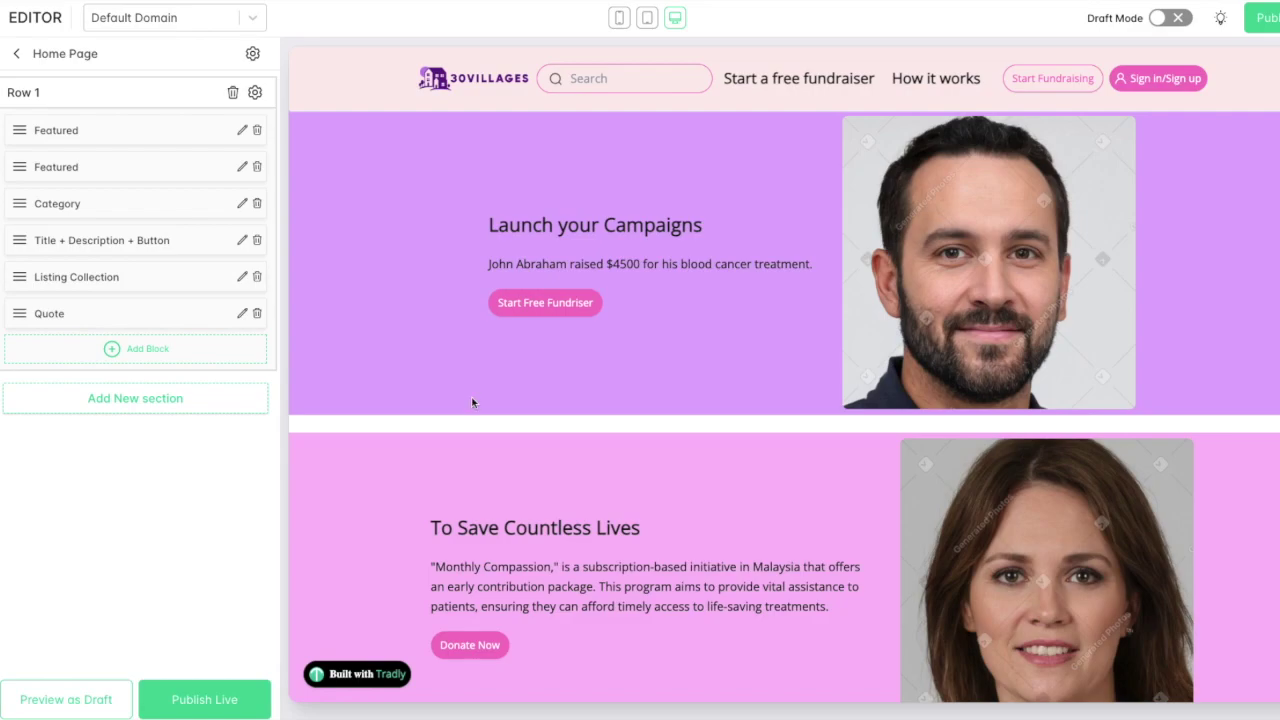
scroll(472, 402, "down", 8)
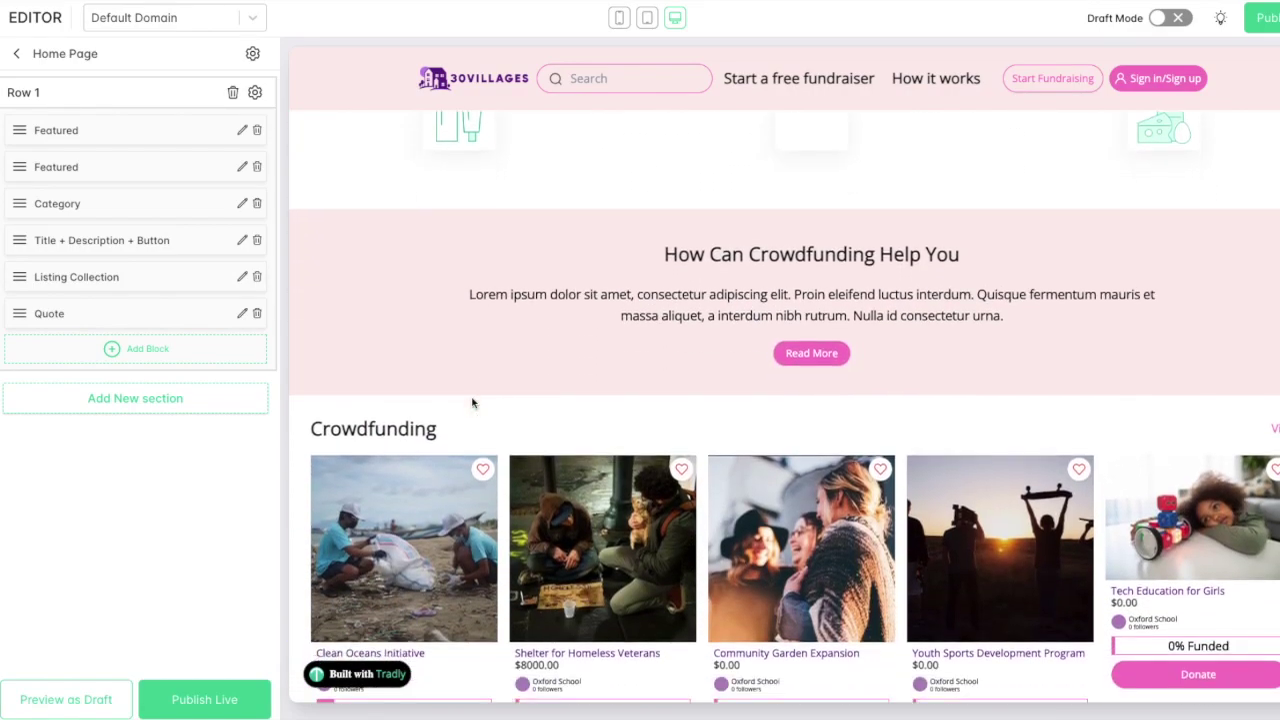
scroll(473, 402, "up", 2)
scroll(484, 290, "down", 3)
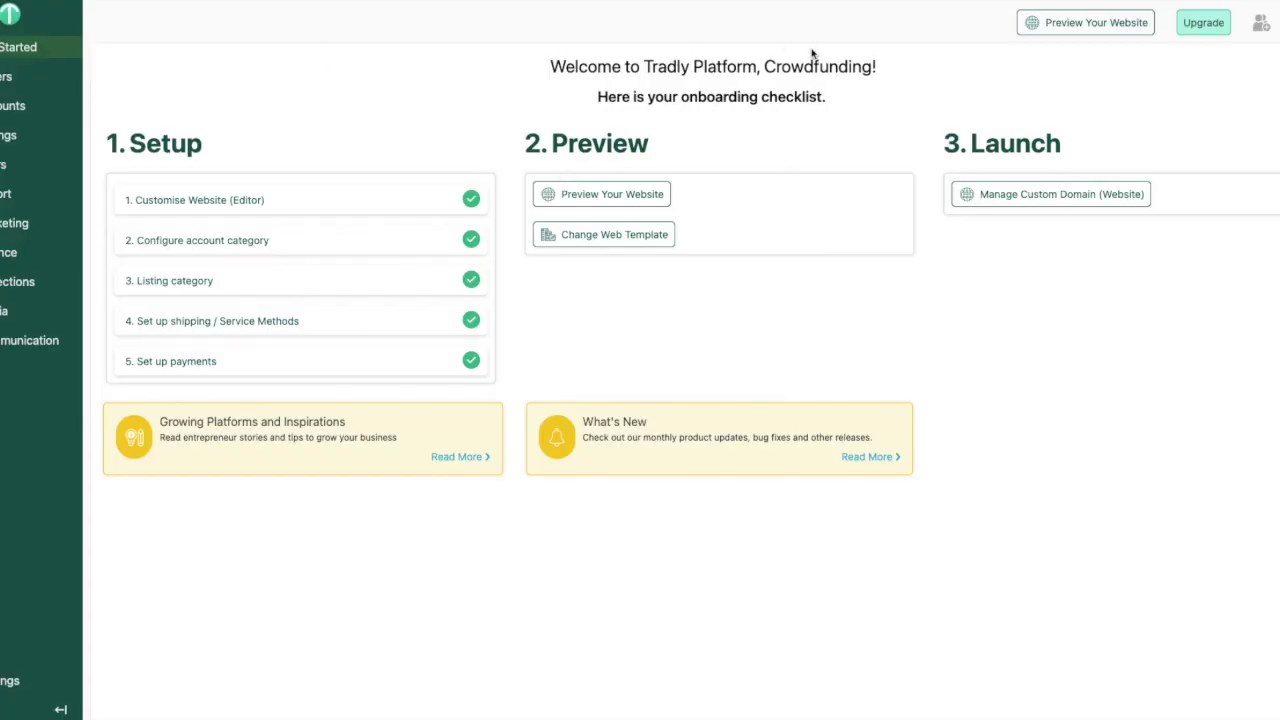
Preview the website from the admin dashboard and open the Shelter for Homeless Veterans campaign.
left_click(1055, 25)
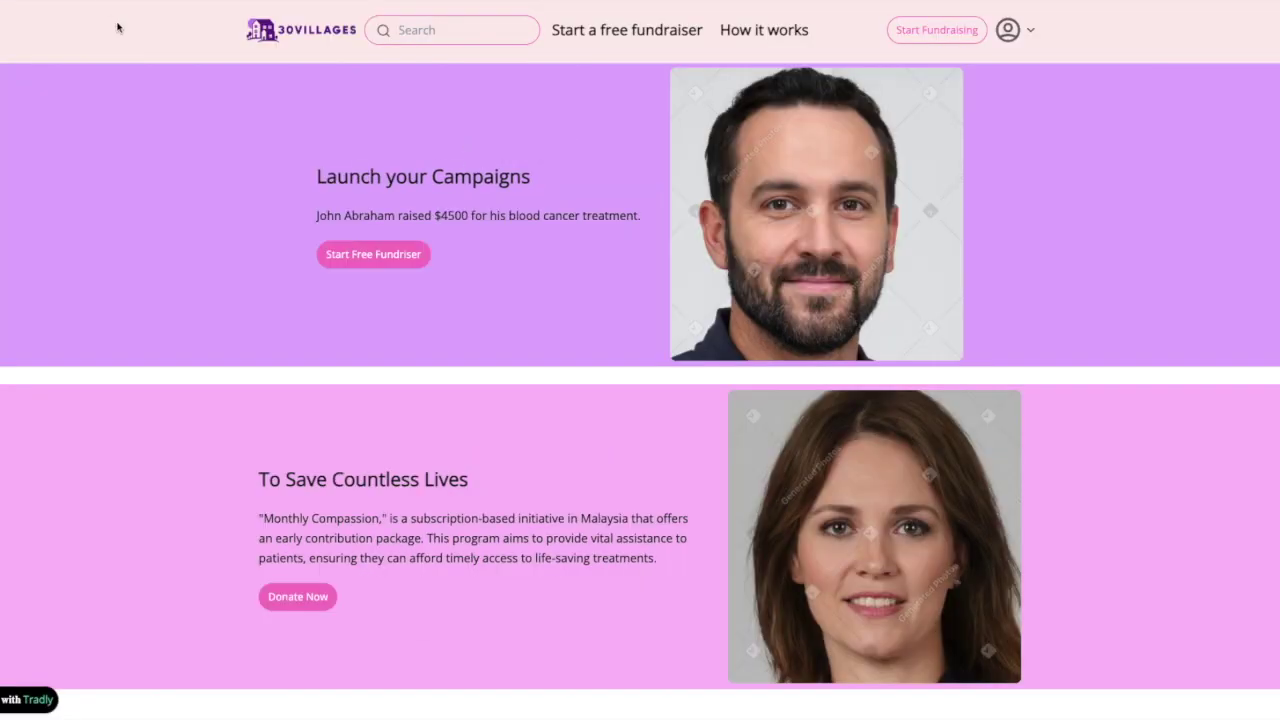
scroll(256, 367, "down", 9)
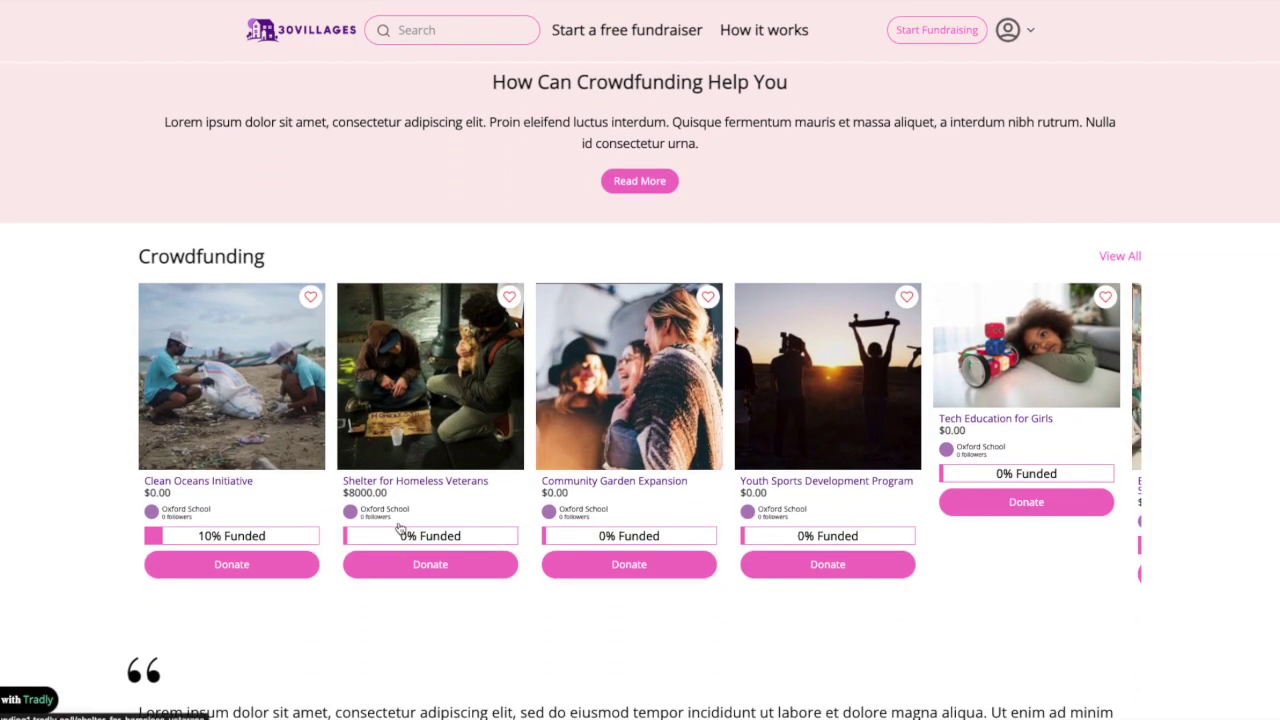
scroll(717, 452, "down", 4)
scroll(470, 362, "up", 2)
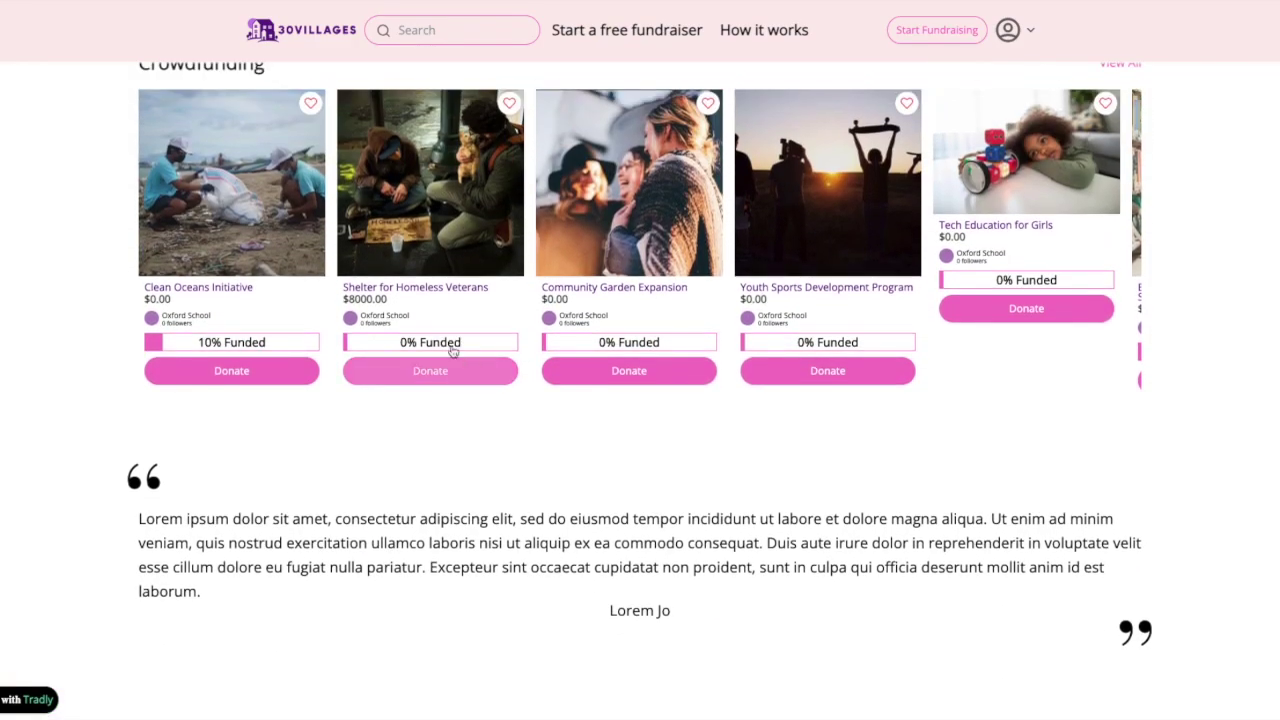
left_click(453, 350)
Examine the Shelter for Homeless Veterans campaign page, including its funding progress, description, sharing options and updates section.
left_click(1007, 31)
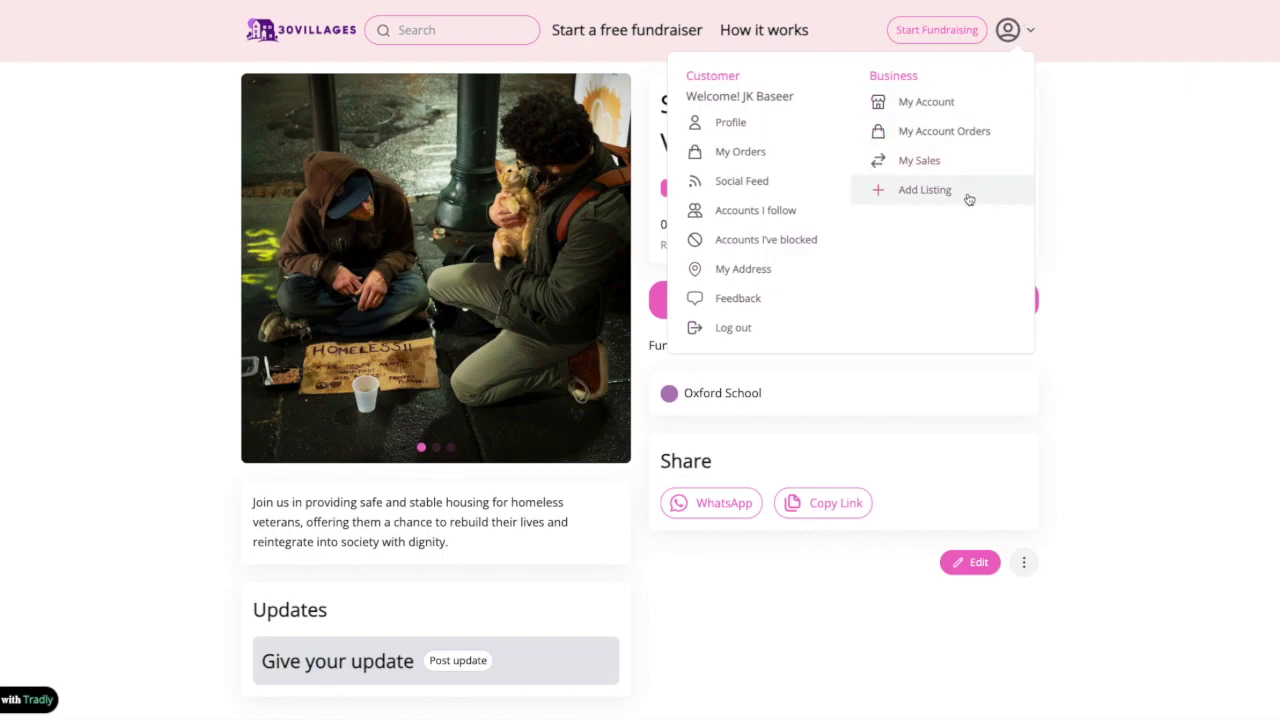
left_click(729, 124)
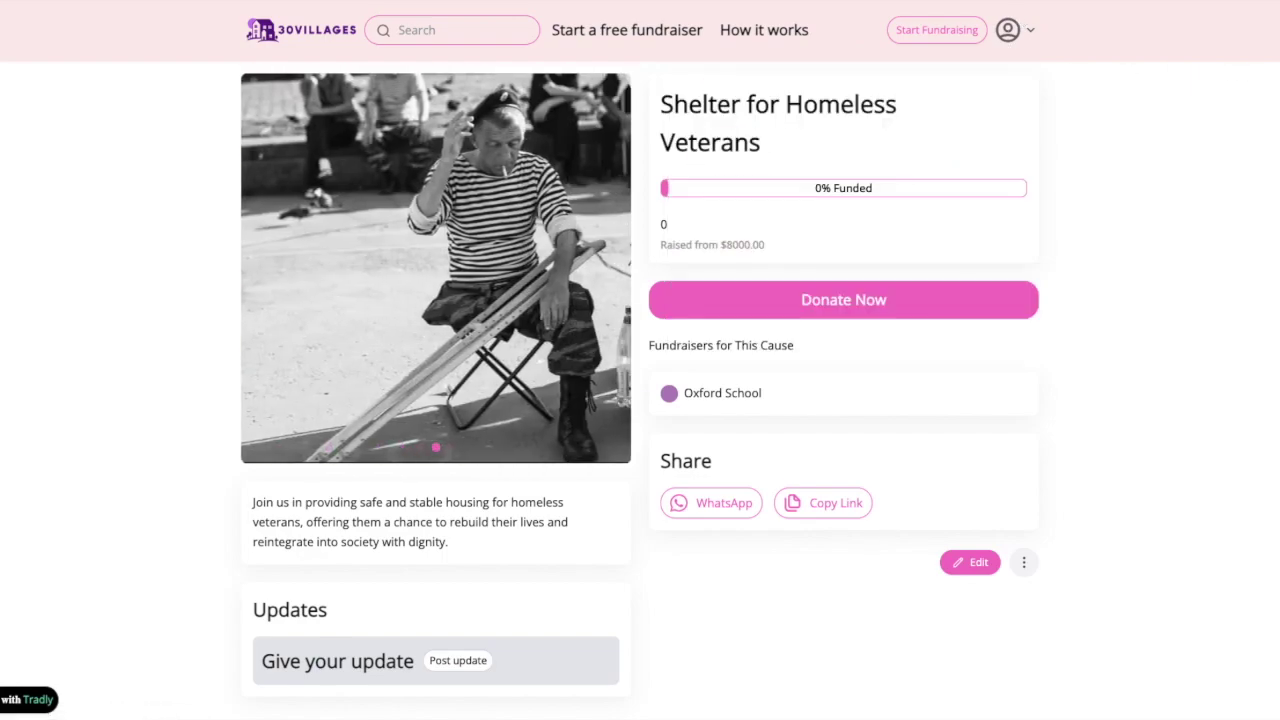
scroll(1253, 489, "down", 2)
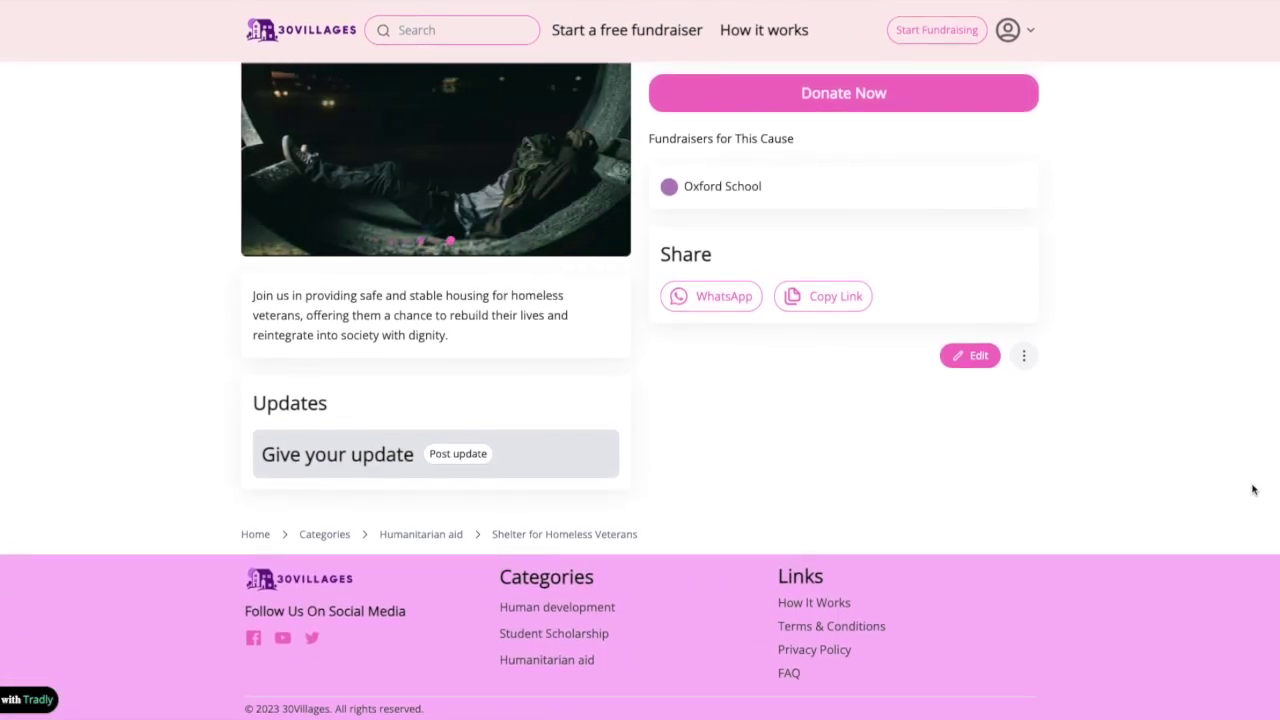
scroll(1251, 489, "up", 2)
scroll(1251, 489, "down", 2)
scroll(873, 543, "up", 2)
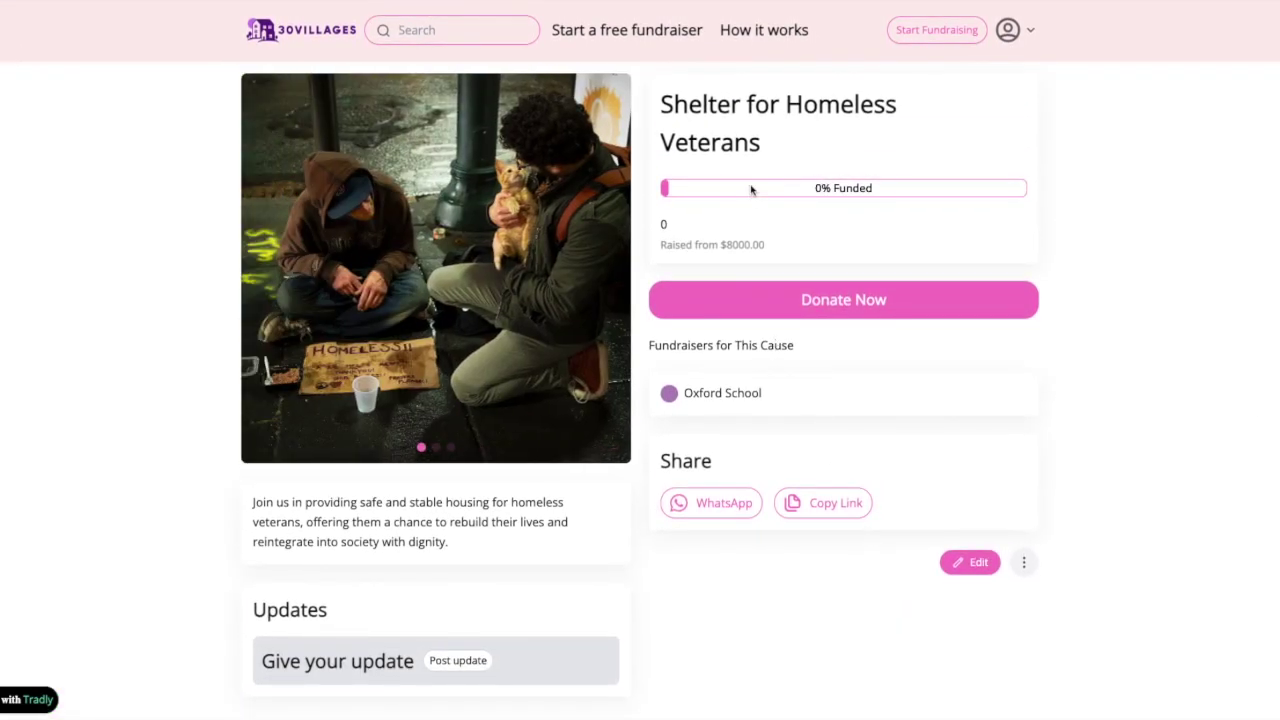
scroll(585, 172, "down", 2)
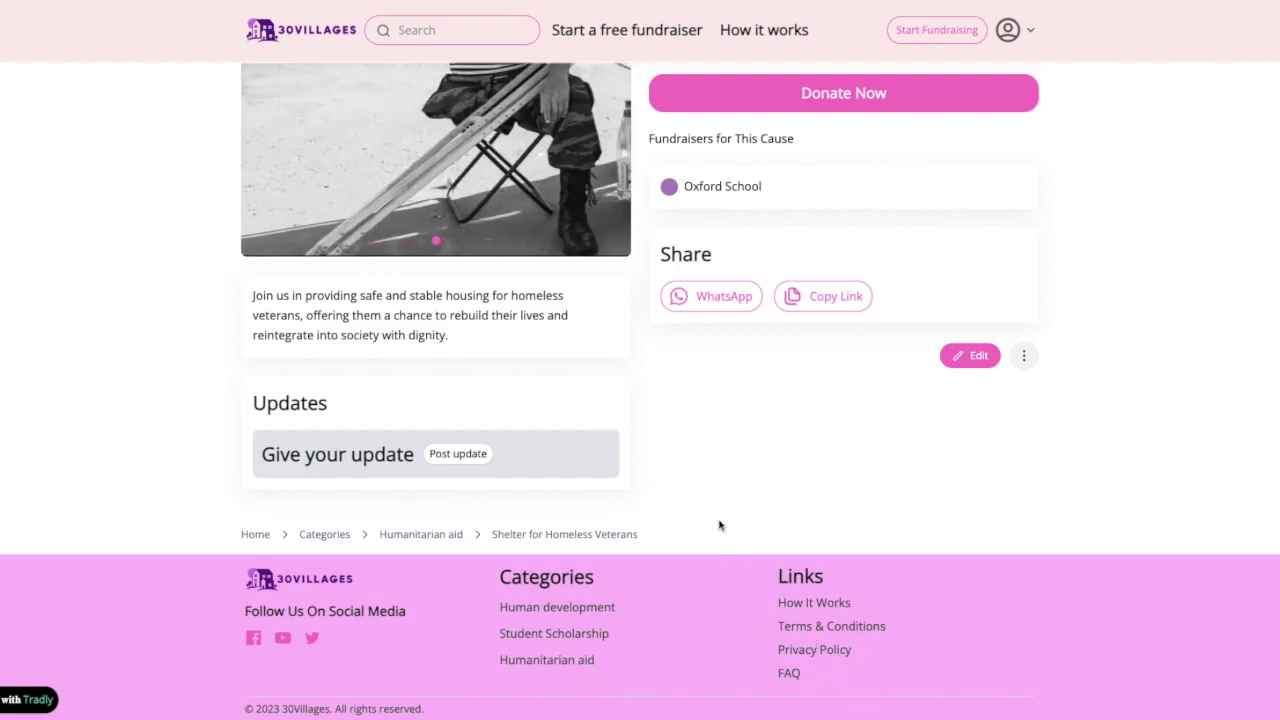
scroll(718, 522, "up", 2)
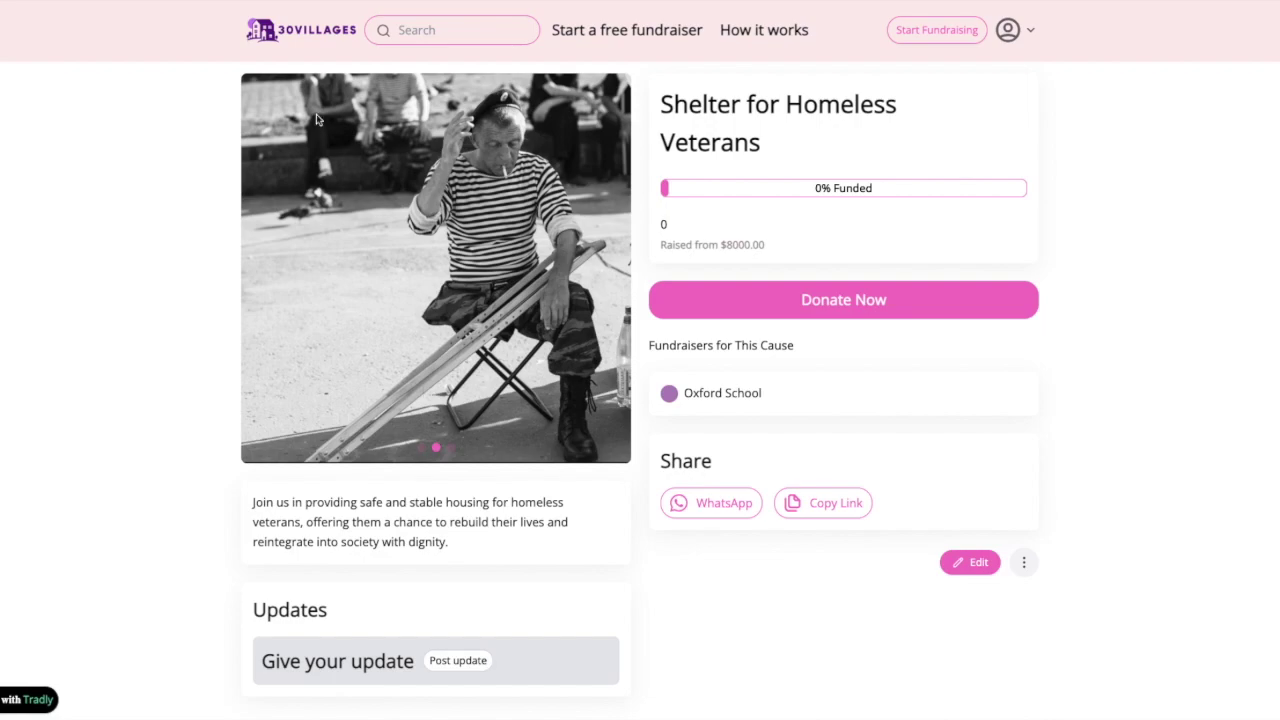
Open the Oxford School business account and look through its account editing form.
left_click(1008, 30)
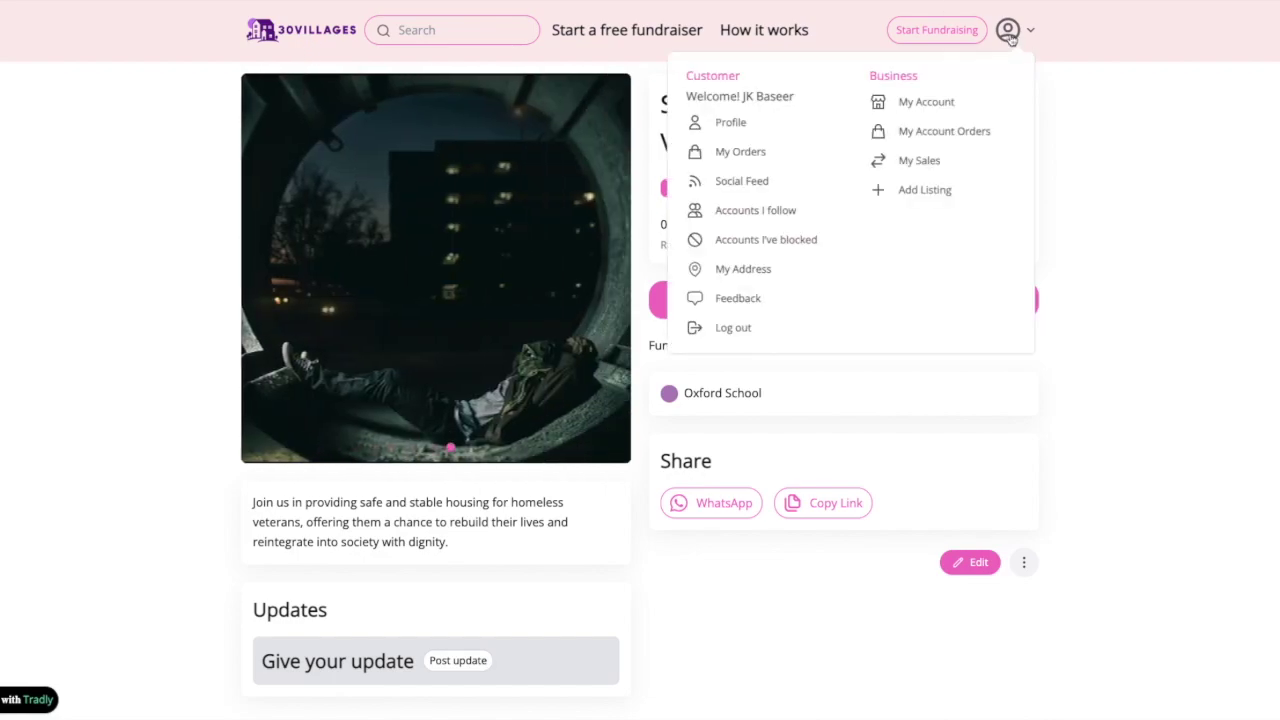
left_click(943, 101)
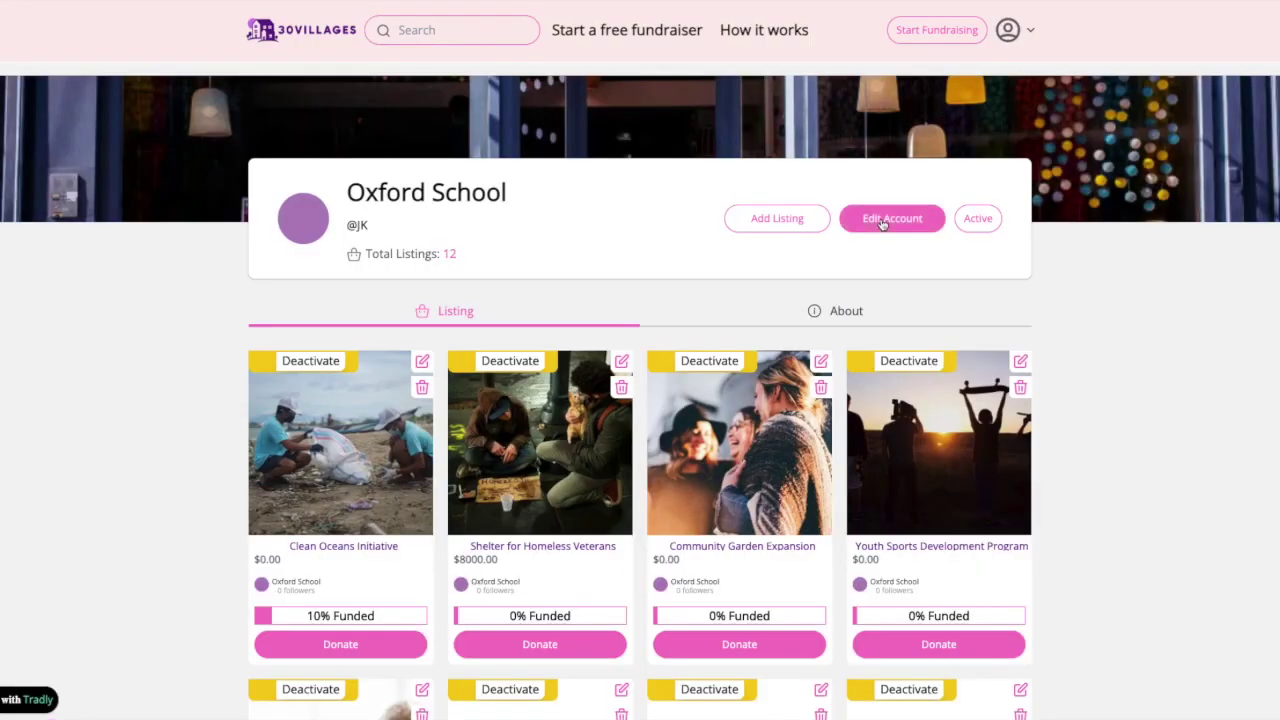
left_click(892, 218)
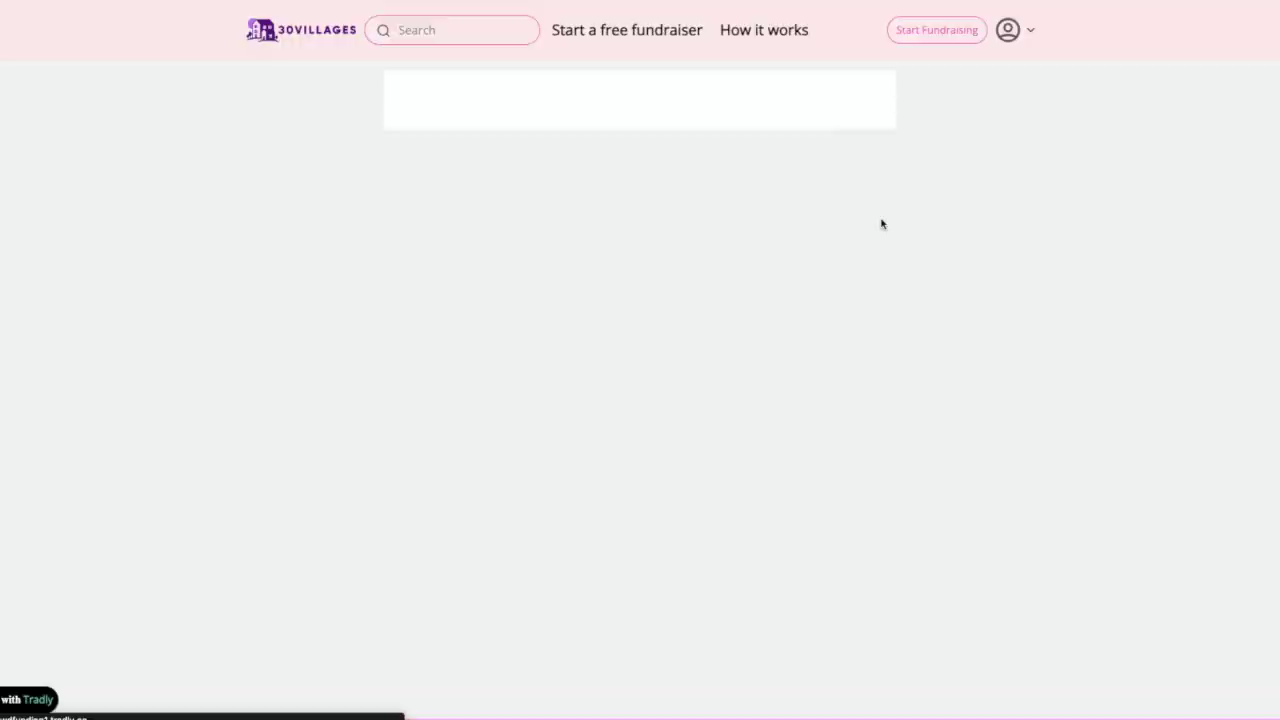
scroll(880, 223, "down", 4)
scroll(800, 286, "up", 4)
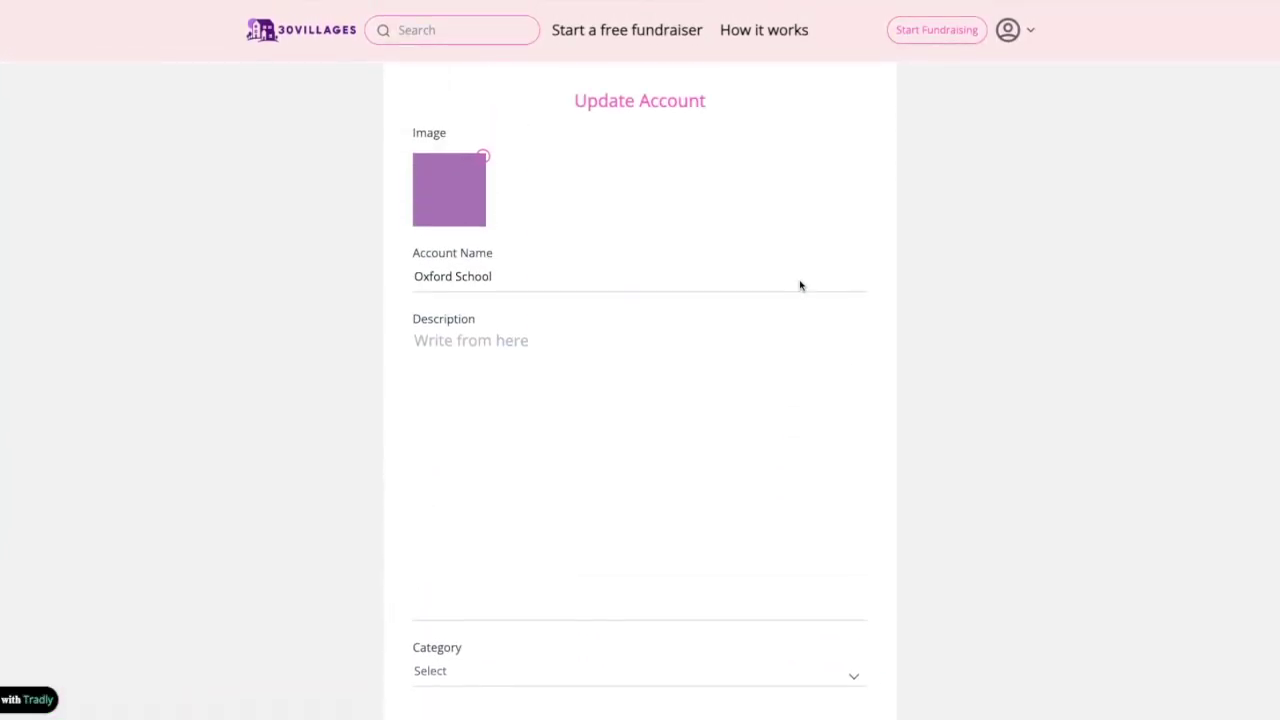
left_click(840, 423)
Open the form for adding a campaign listing and look through its price and category fields.
mouse_move(1011, 40)
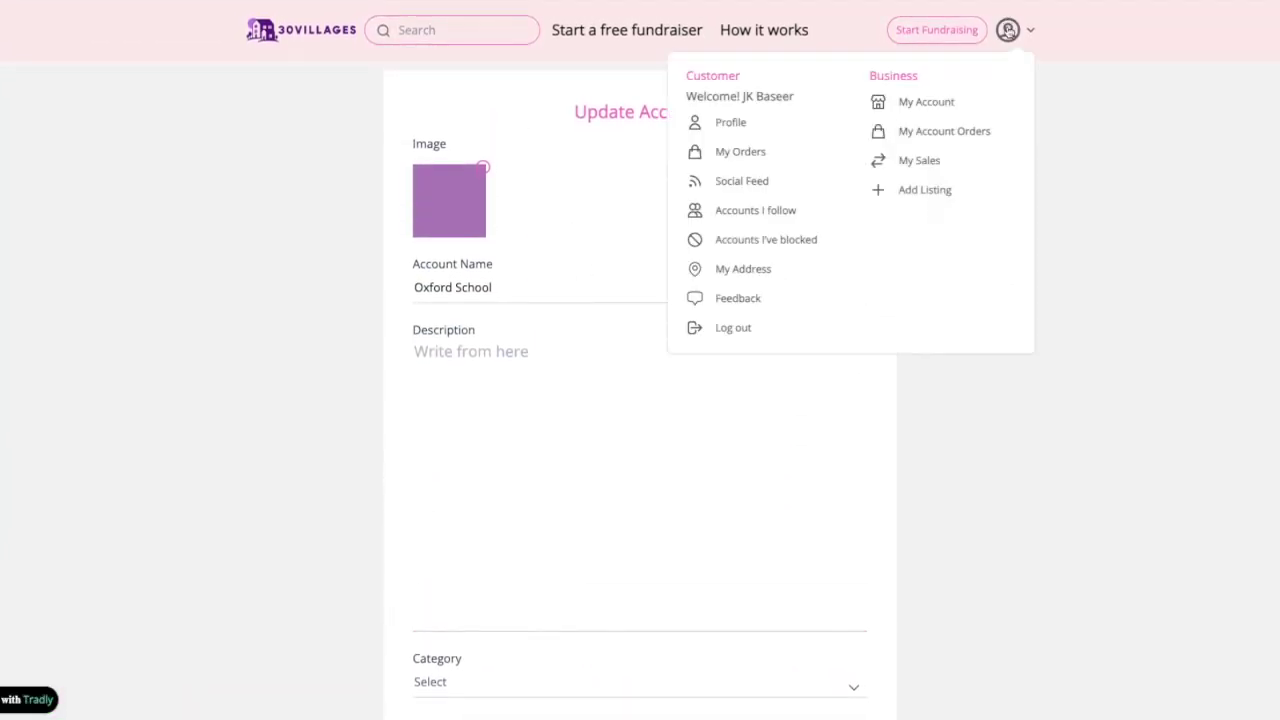
left_click(952, 199)
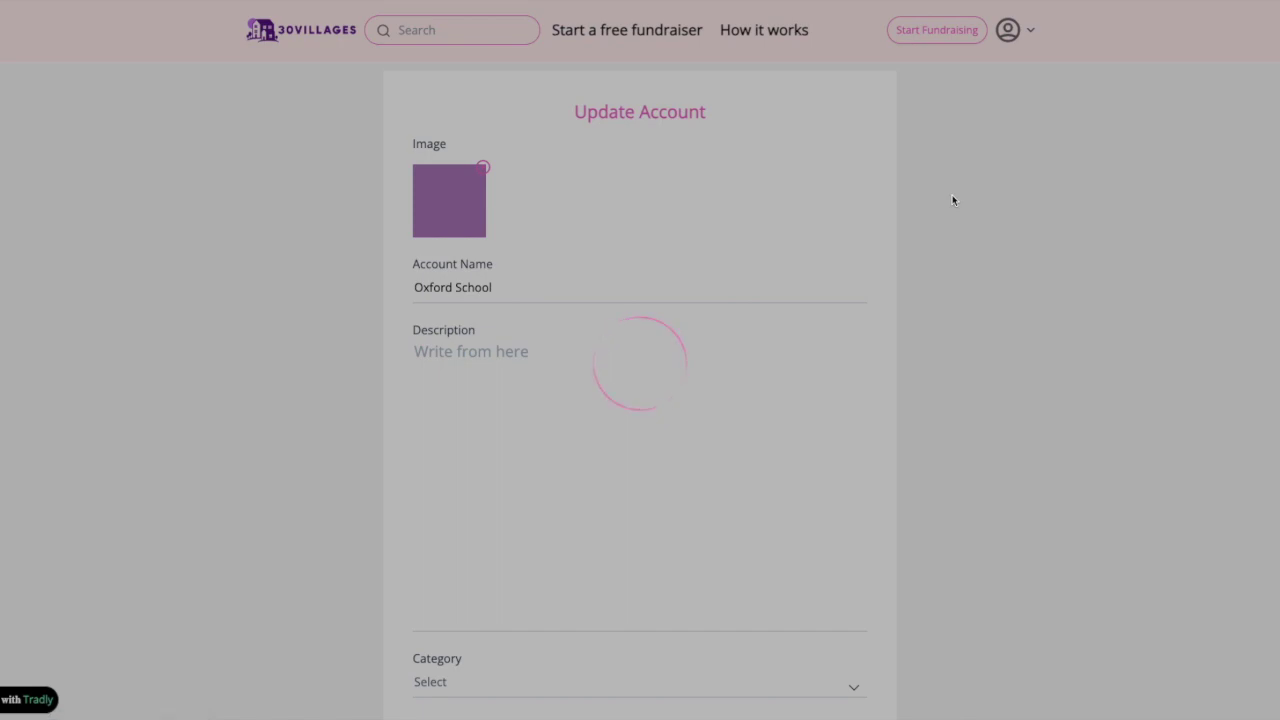
scroll(952, 200, "down", 4)
scroll(953, 201, "down", 2)
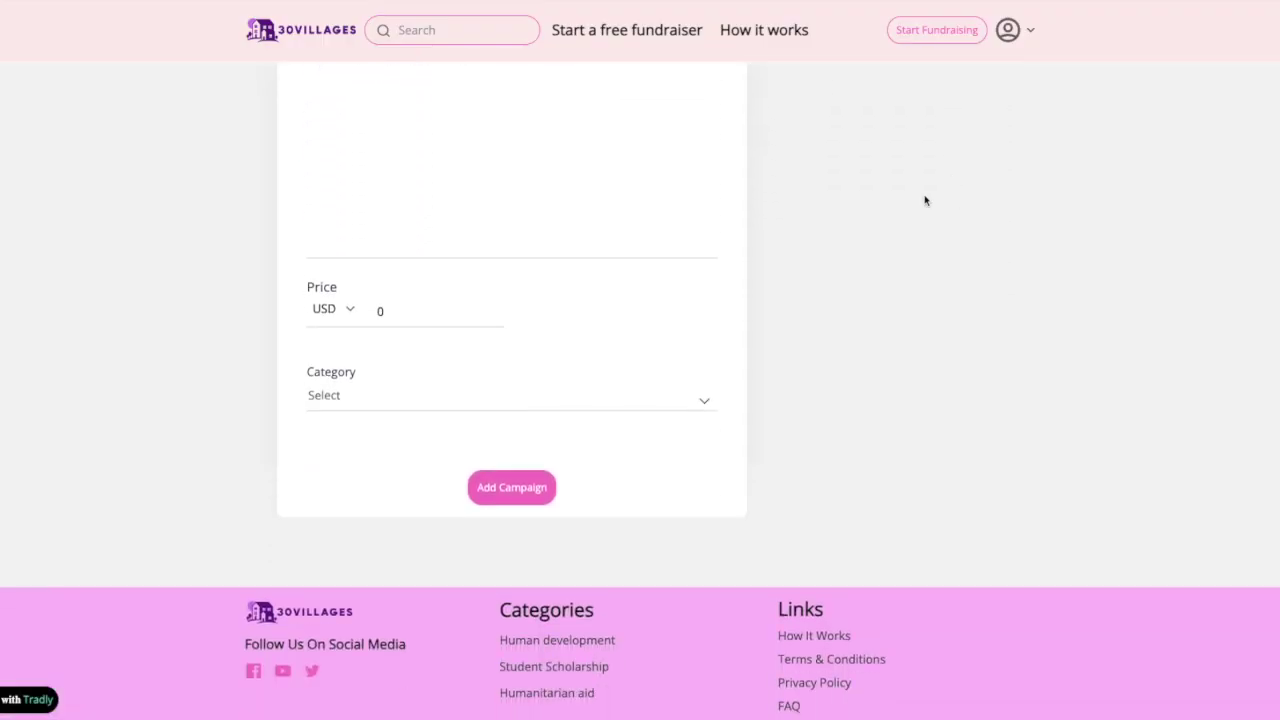
scroll(560, 237, "up", 5)
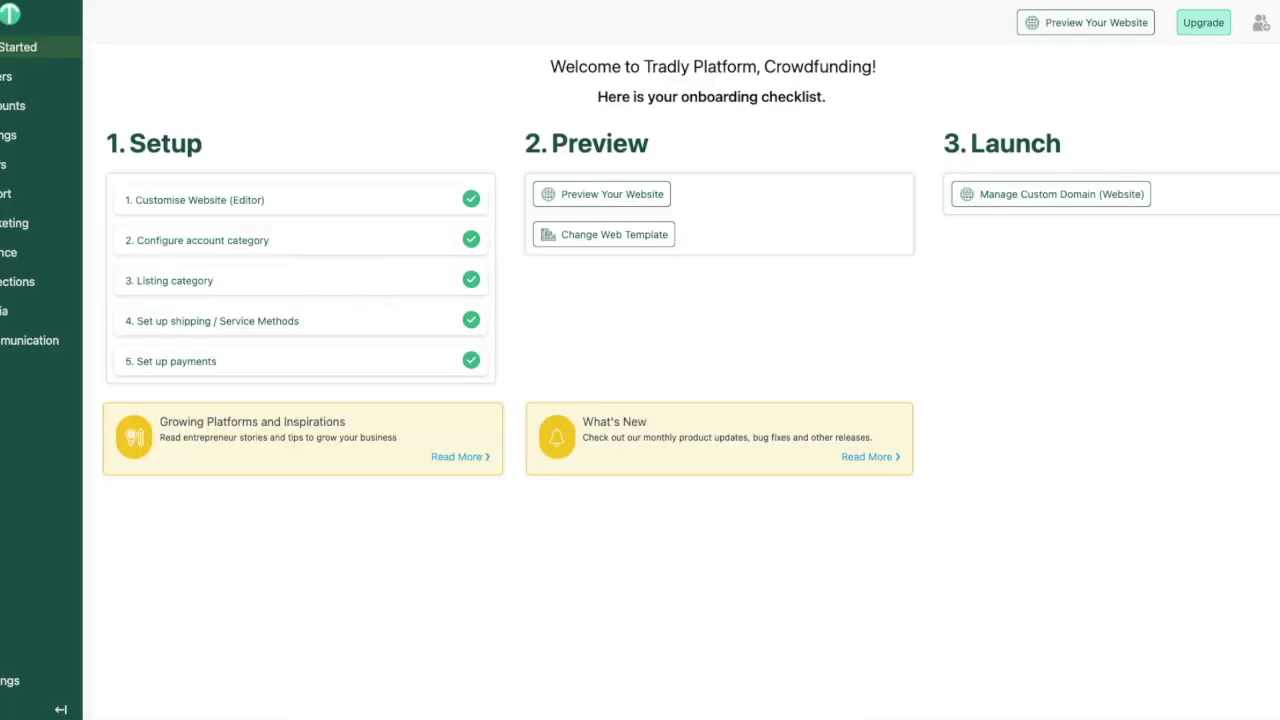
Open the listings overview in the admin dashboard and examine the Clean Oceans Initiative listing's details and attributes.
mouse_move(46, 142)
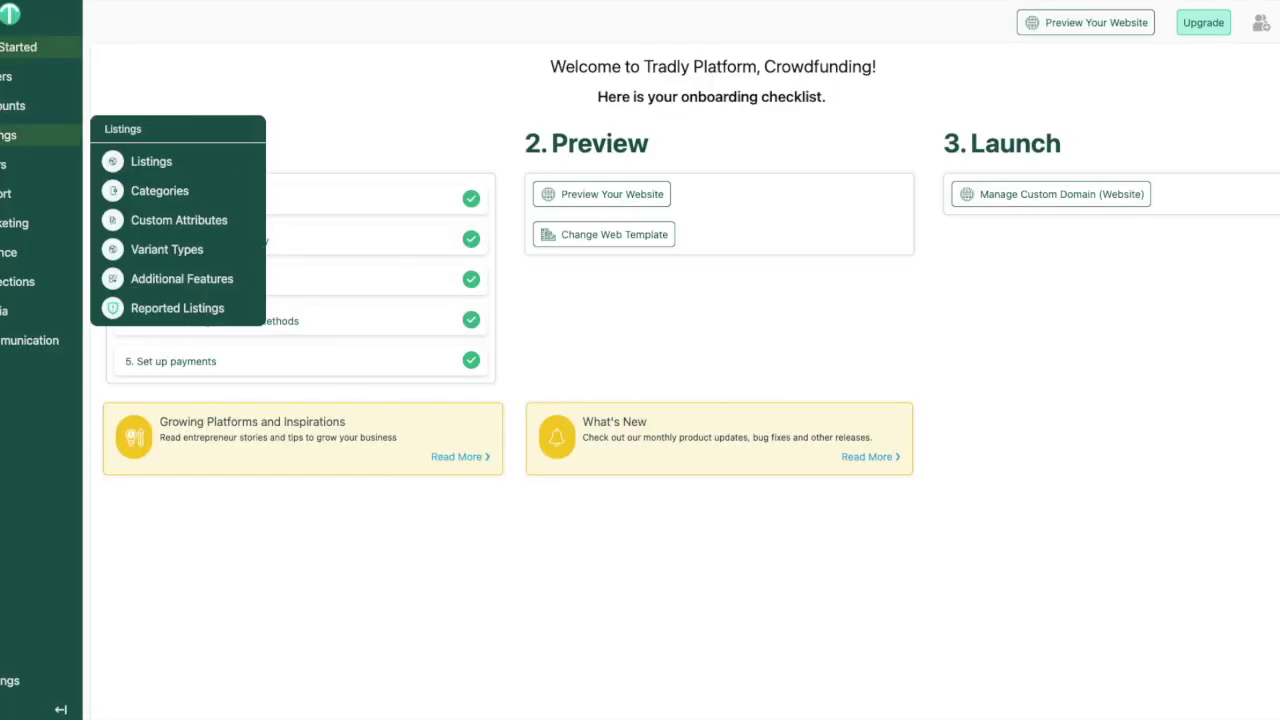
left_click(165, 165)
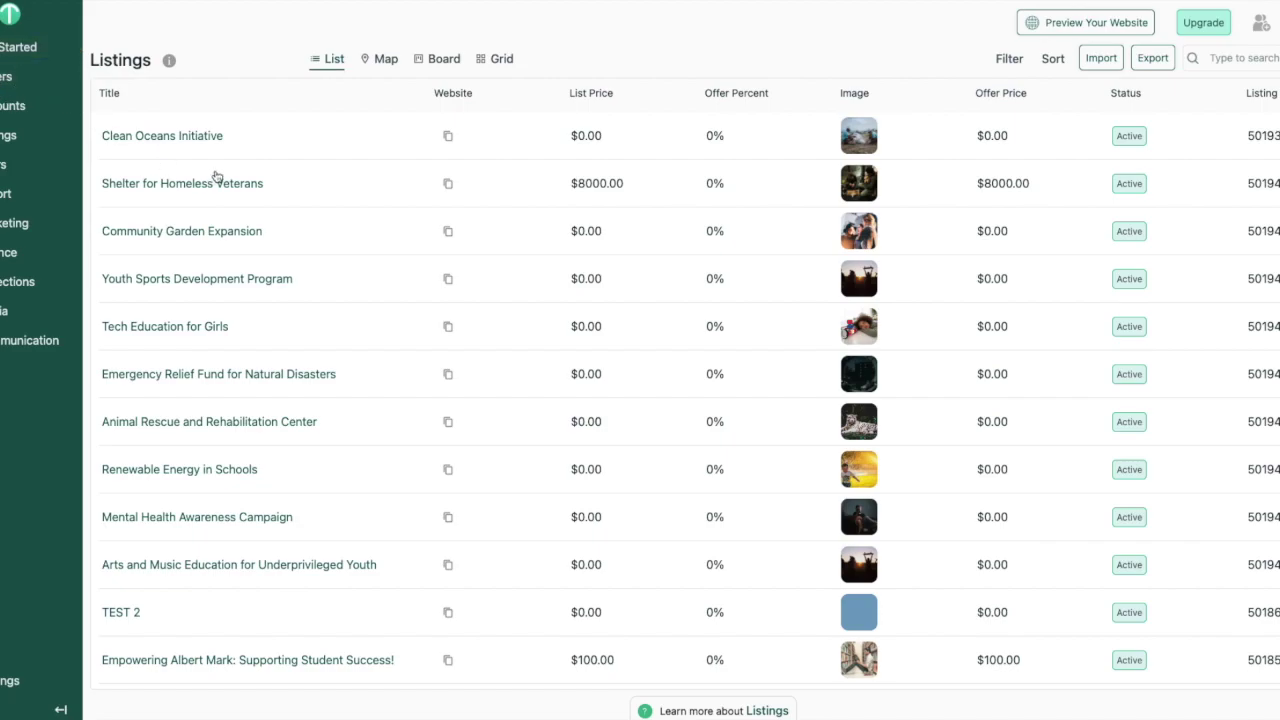
scroll(248, 561, "down", 2)
scroll(248, 561, "up", 2)
left_click(160, 130)
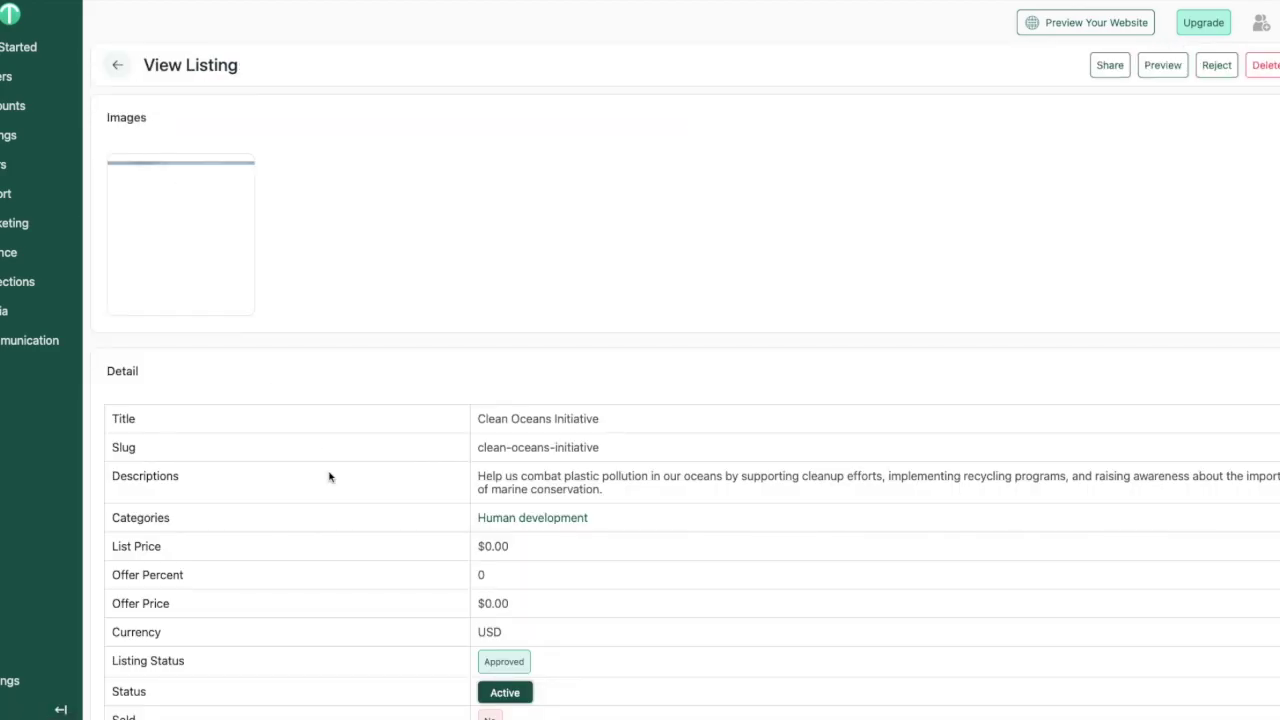
scroll(330, 477, "down", 3)
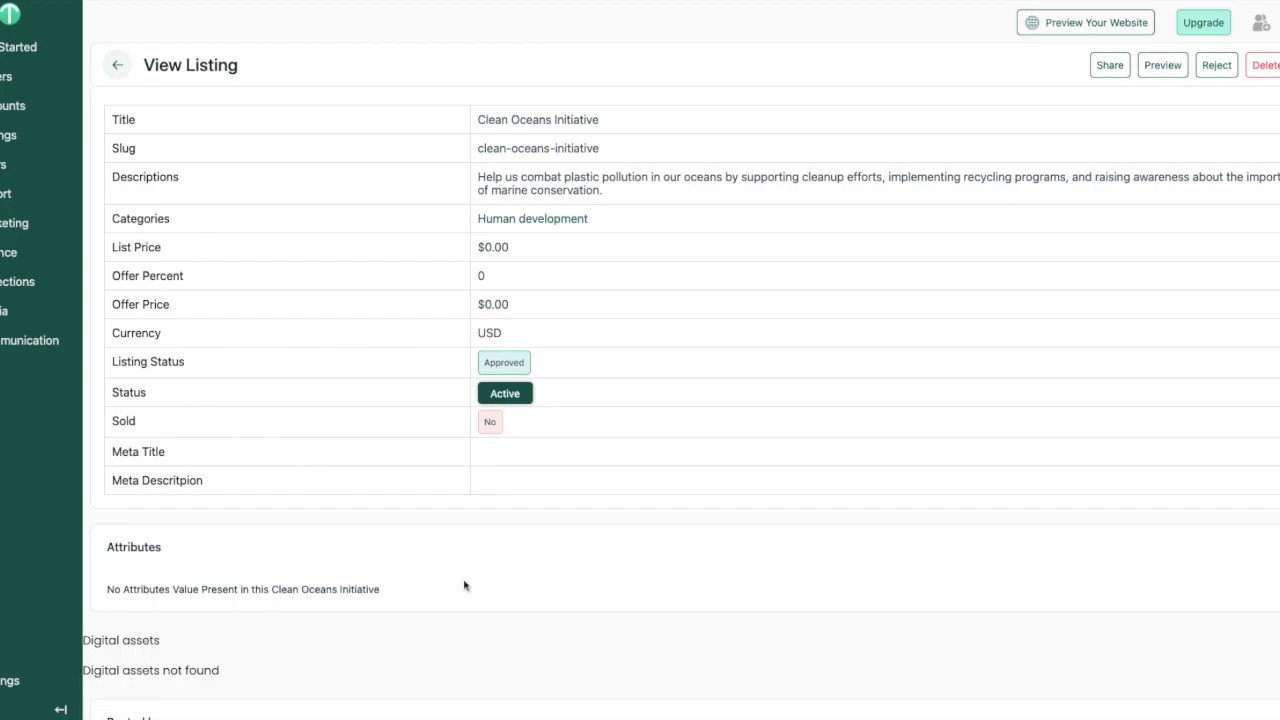
scroll(466, 586, "down", 1)
scroll(145, 365, "up", 2)
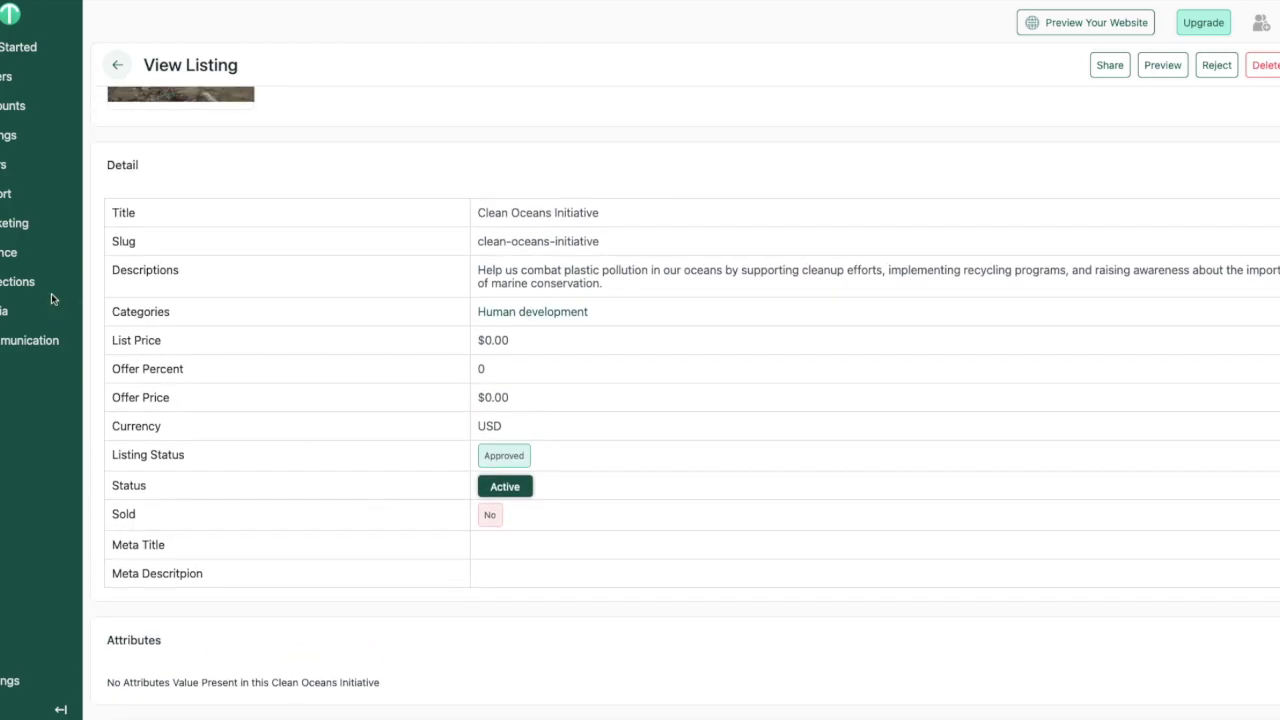
Open the platform settings, view the language configuration, and return to the settings overview.
left_click(4, 683)
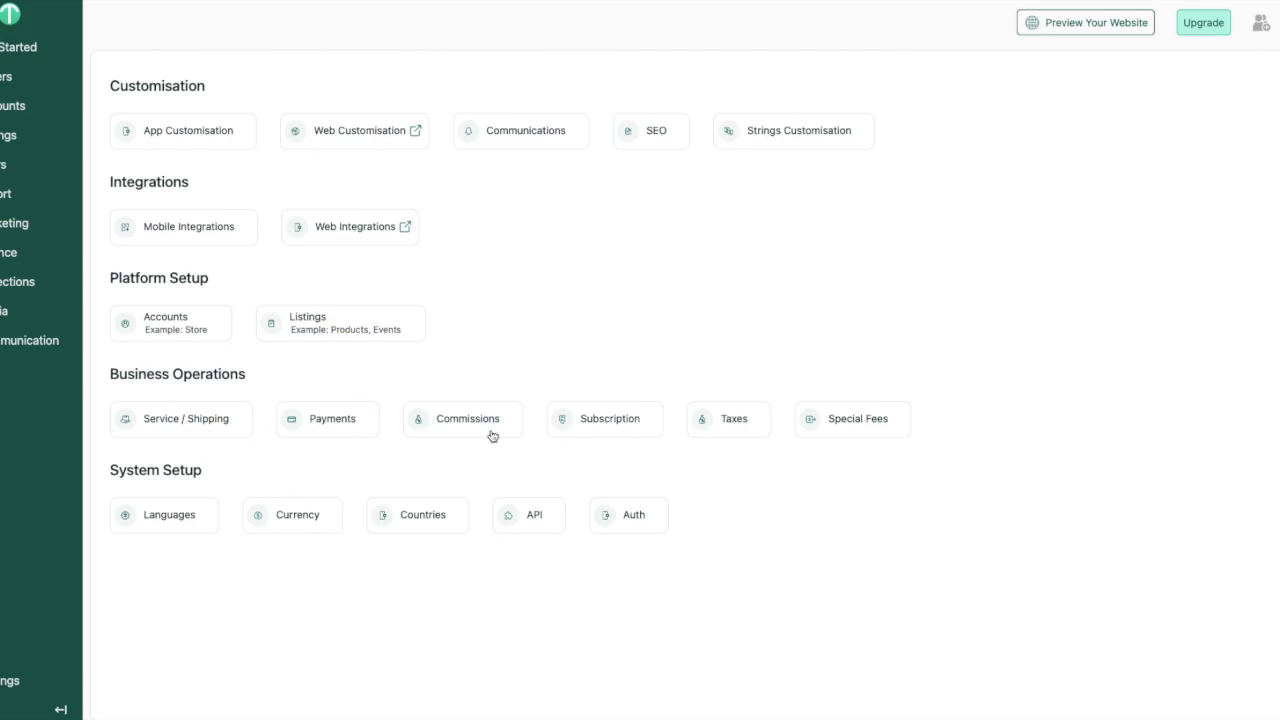
left_click(185, 530)
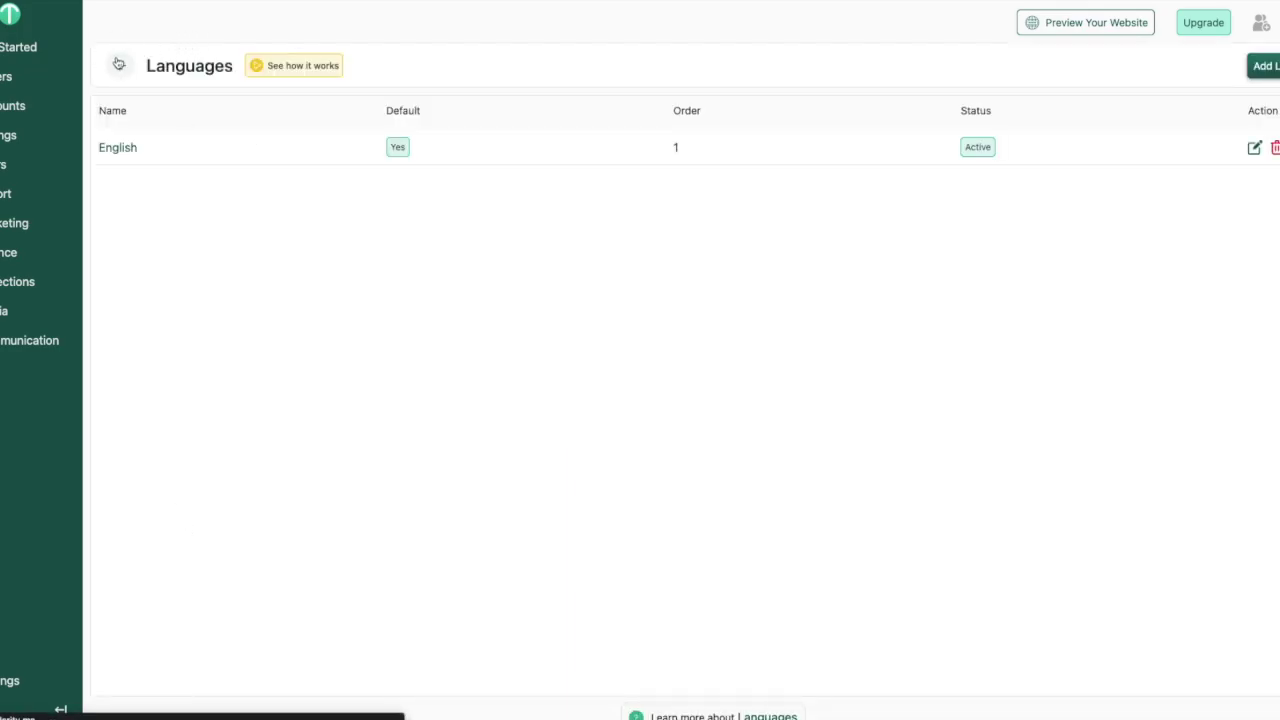
left_click(117, 63)
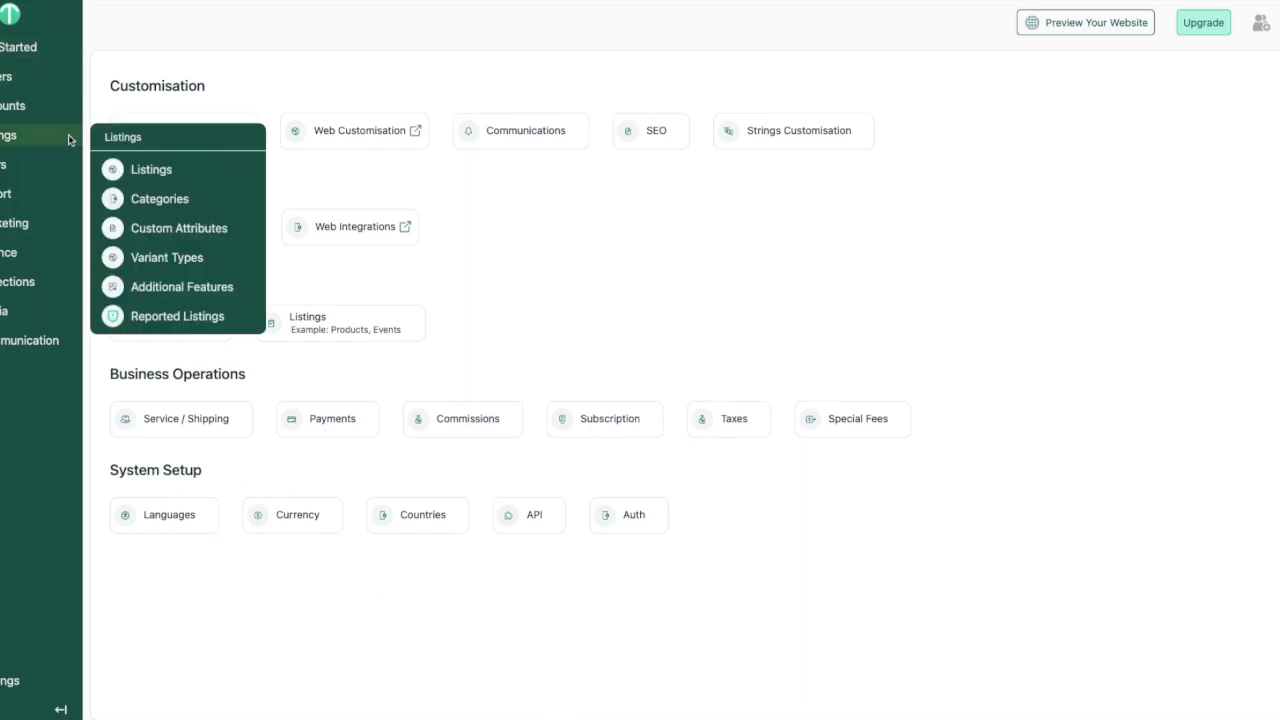
View the registered users list and open the Media Manager.
mouse_move(61, 157)
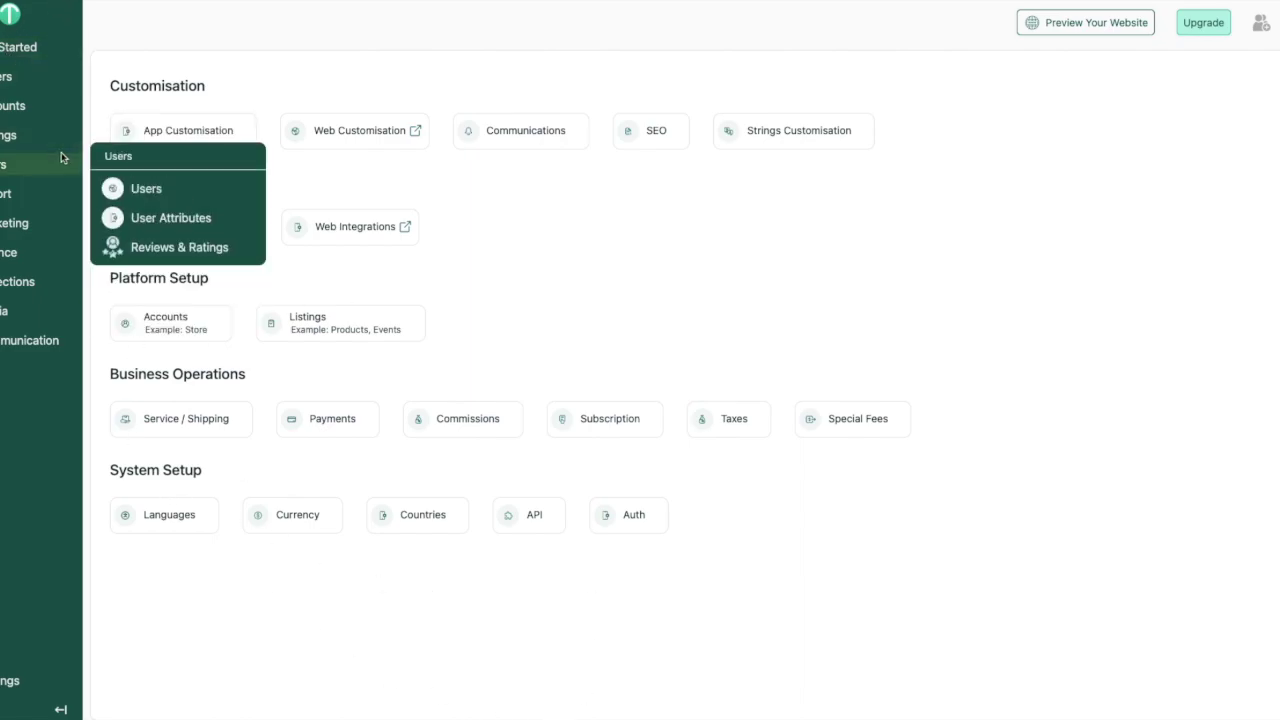
left_click(115, 188)
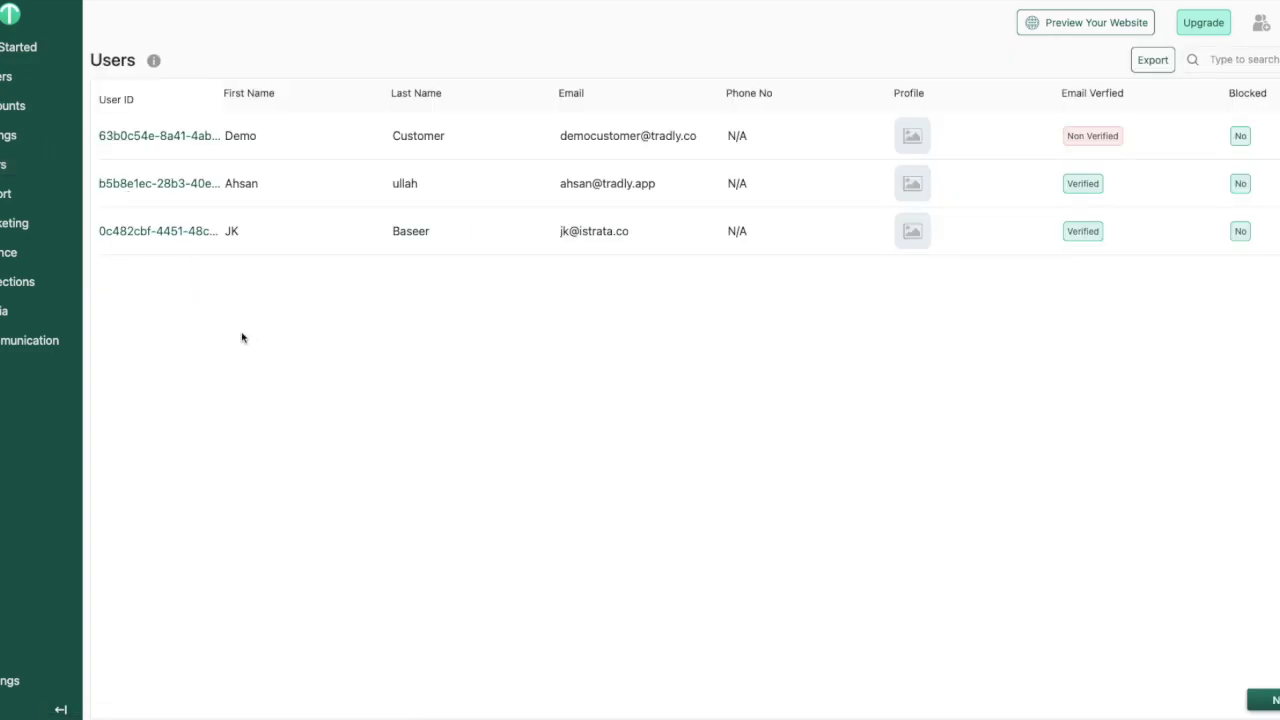
mouse_move(40, 105)
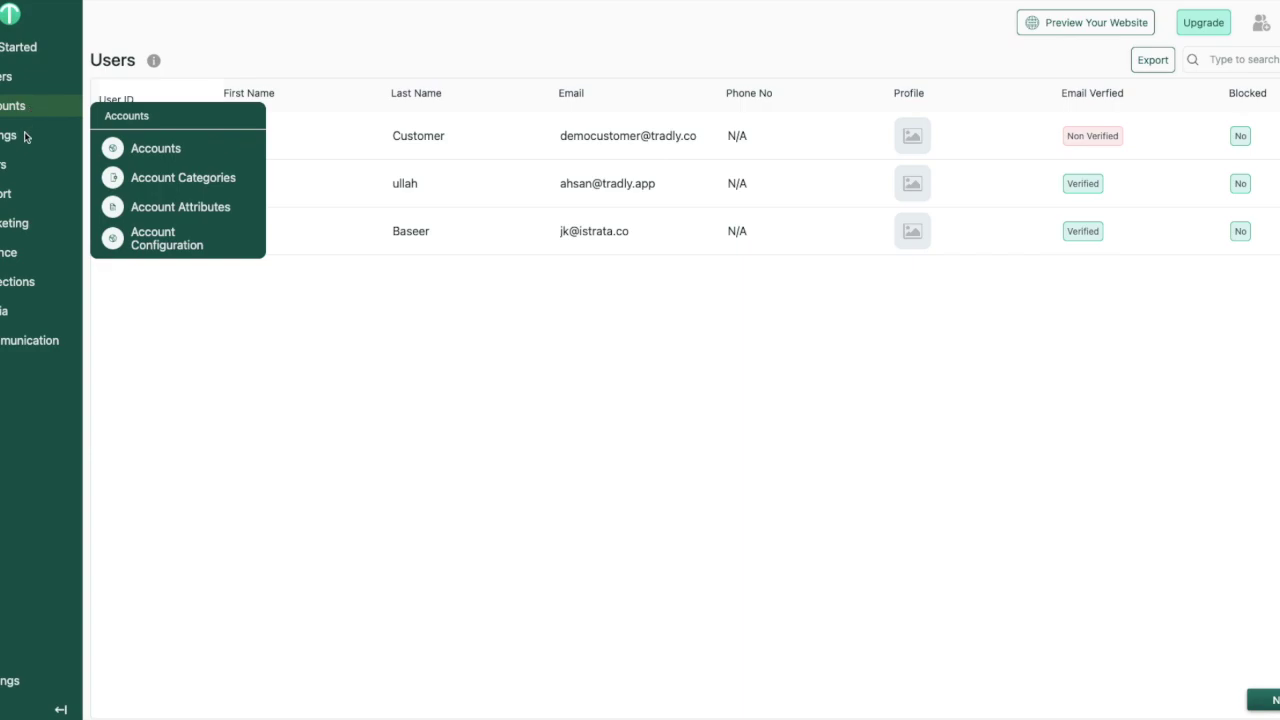
mouse_move(40, 252)
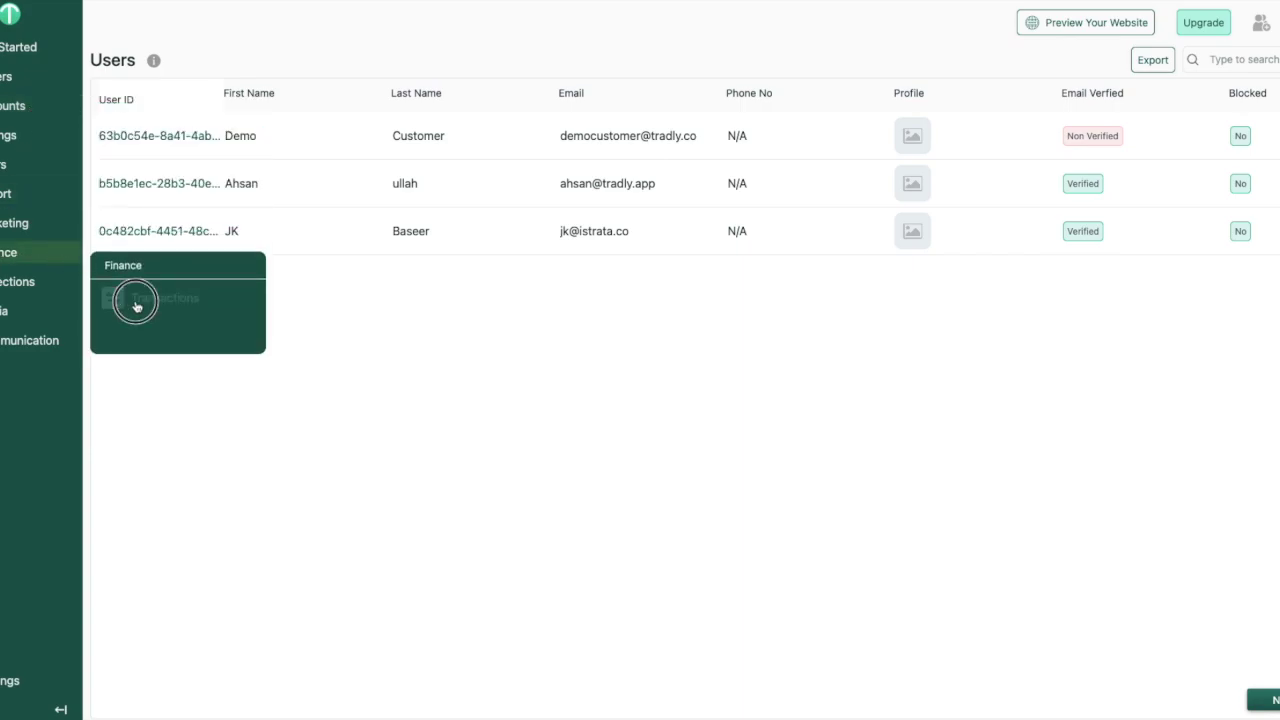
left_click(20, 318)
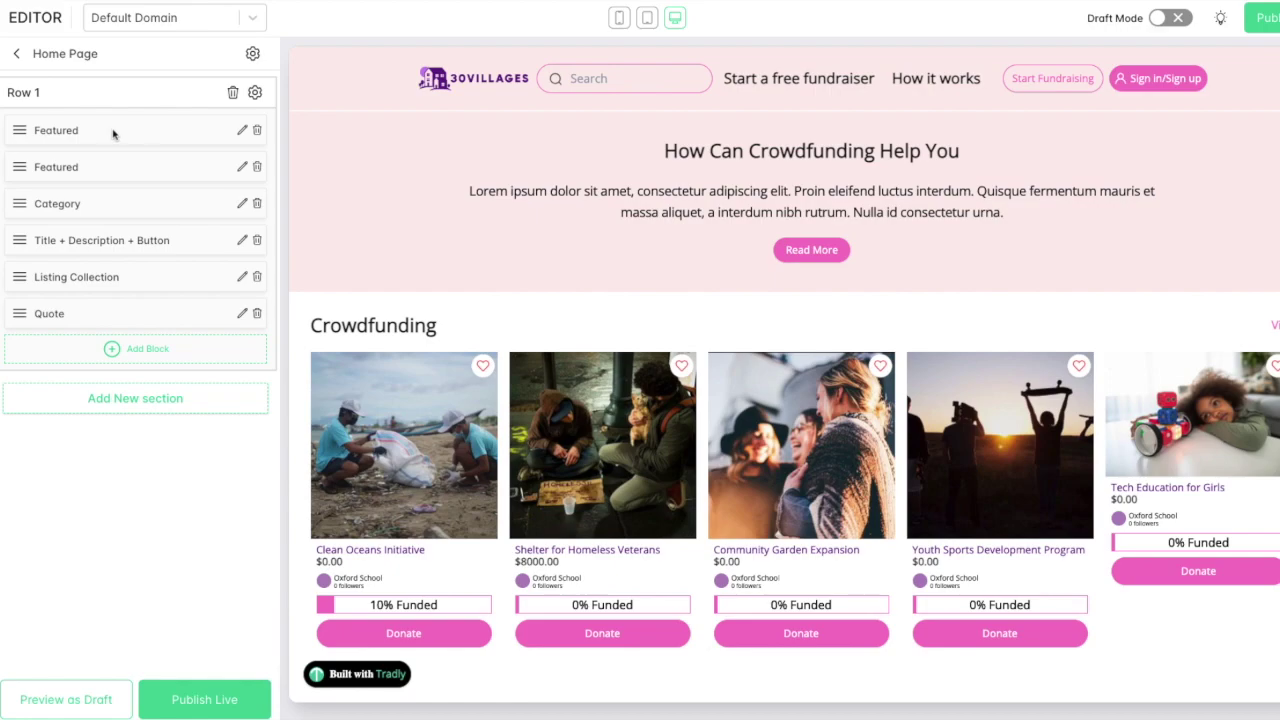
In the website editor, remove the photo from the home page's first Featured block and open the image gallery's upload option.
left_click(241, 130)
scroll(160, 528, "down", 3)
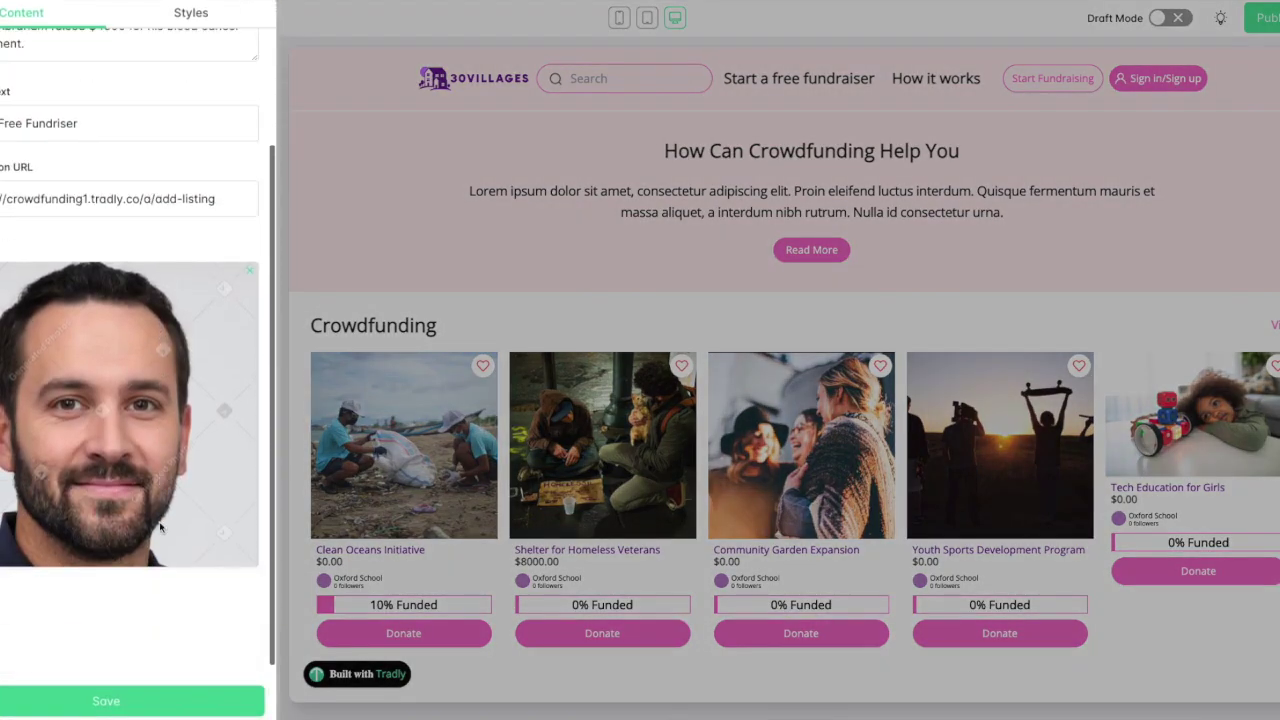
left_click(249, 271)
left_click(12, 445)
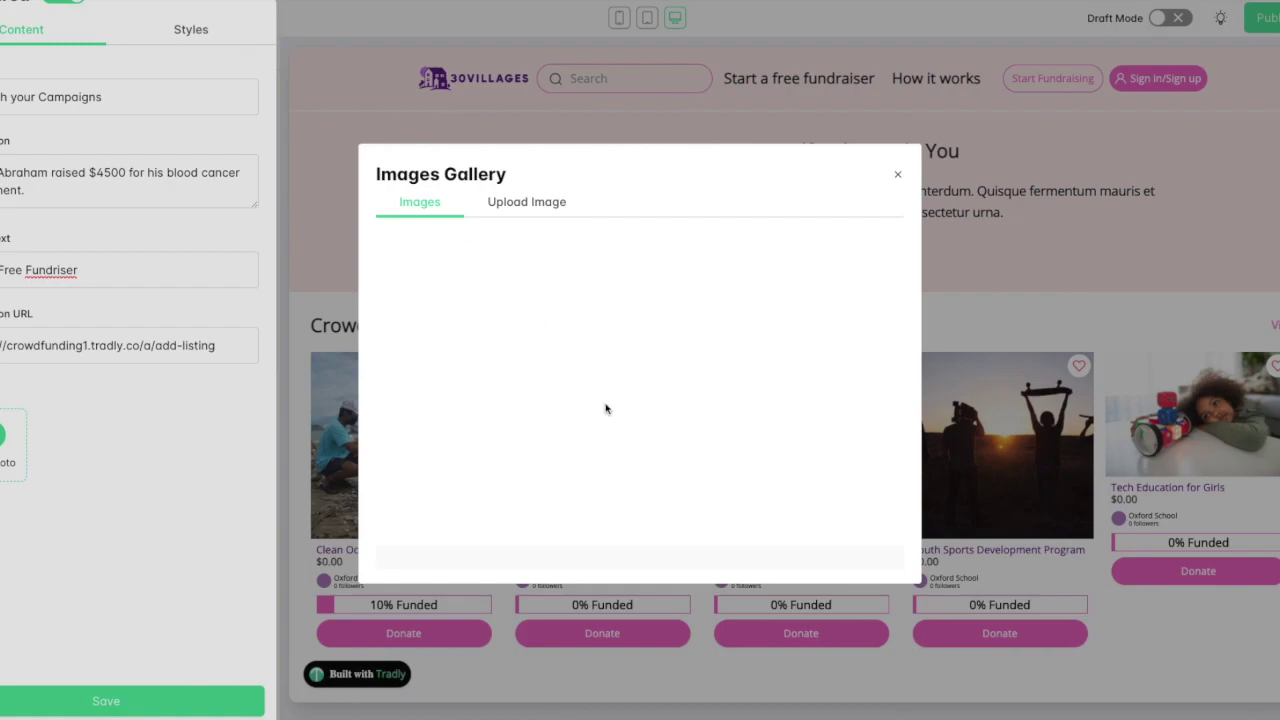
left_click(528, 203)
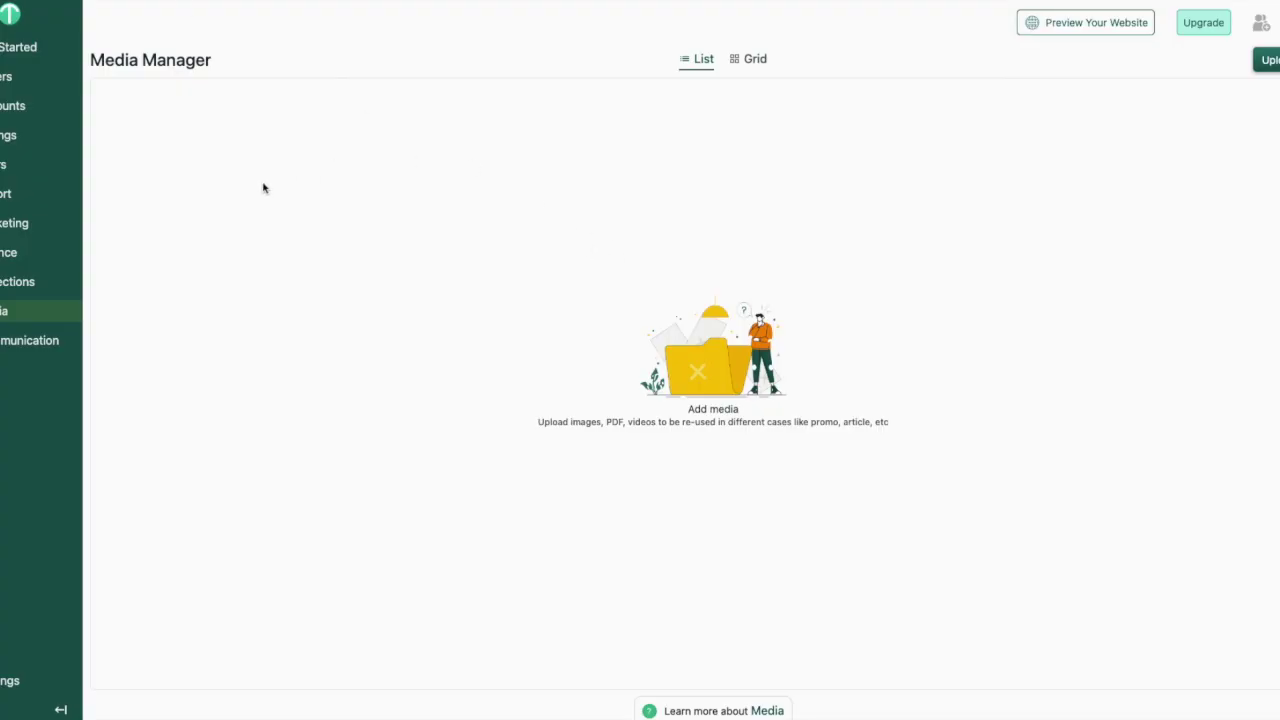
Open the admin dashboard's communication settings and view the System Emails and Email Notification templates.
left_click(25, 340)
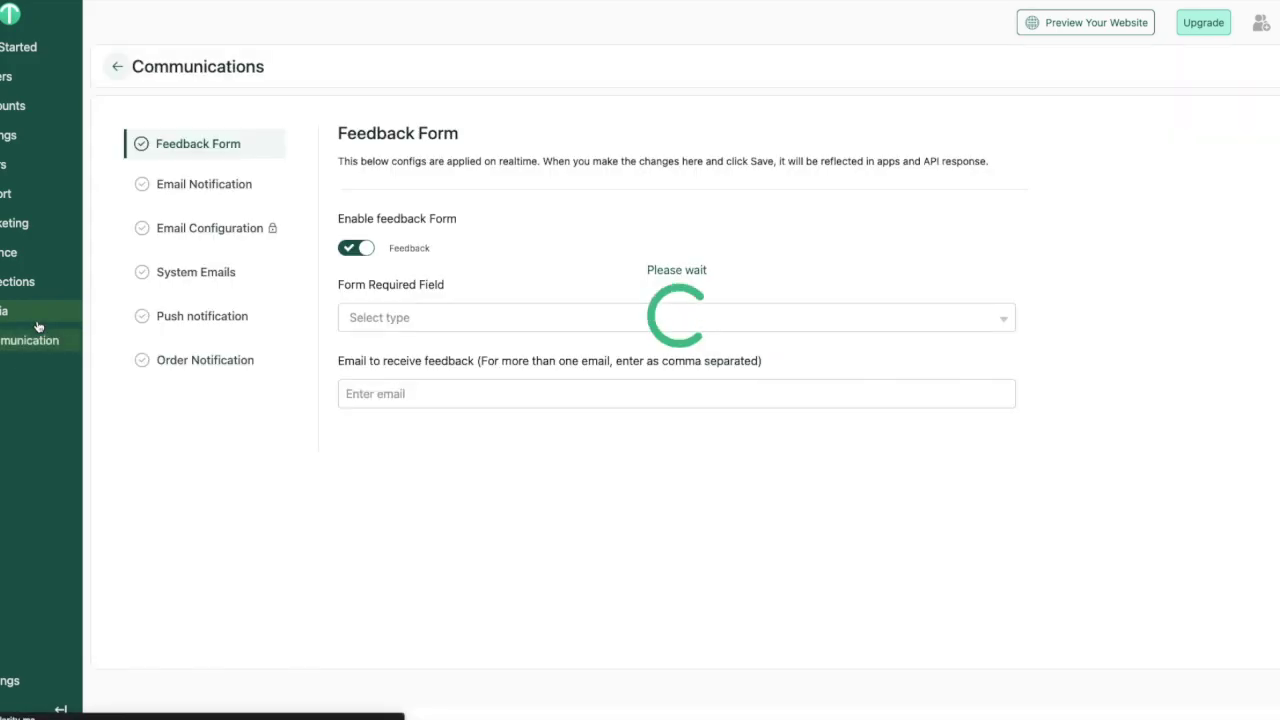
left_click(206, 277)
left_click(227, 203)
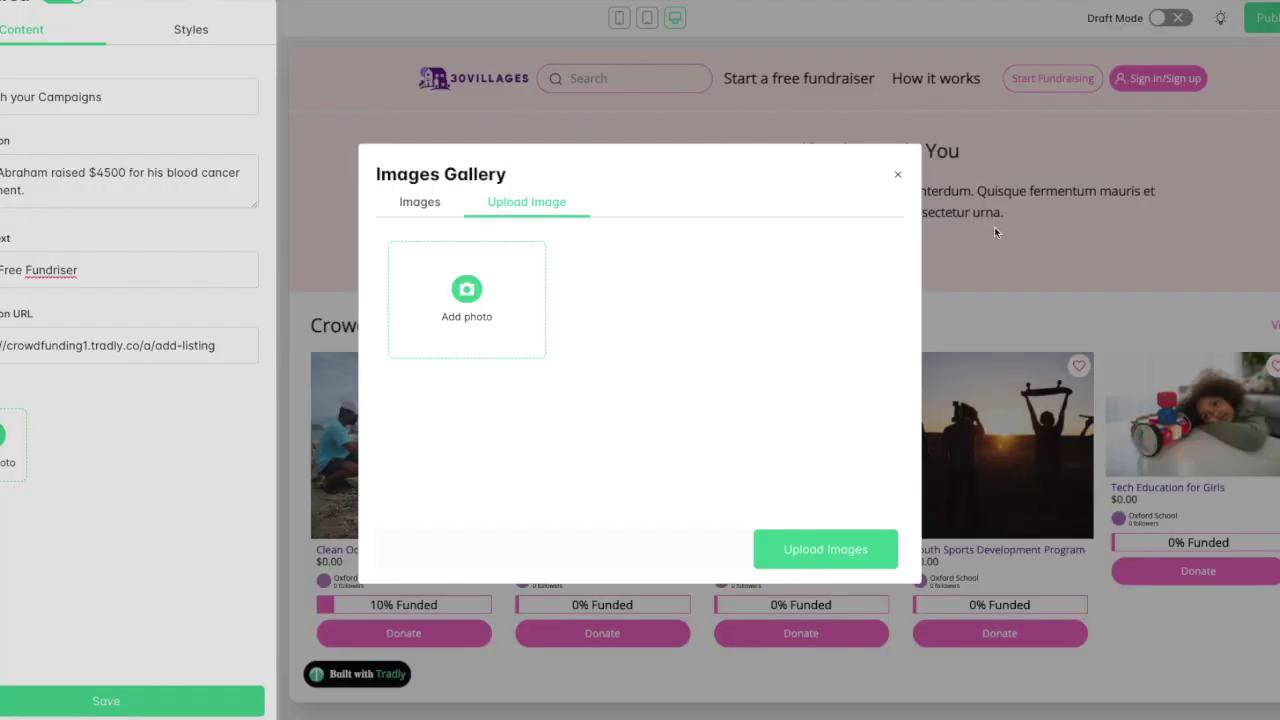
Close the image gallery and the first Featured block's settings in the website editor without saving.
left_click(894, 174)
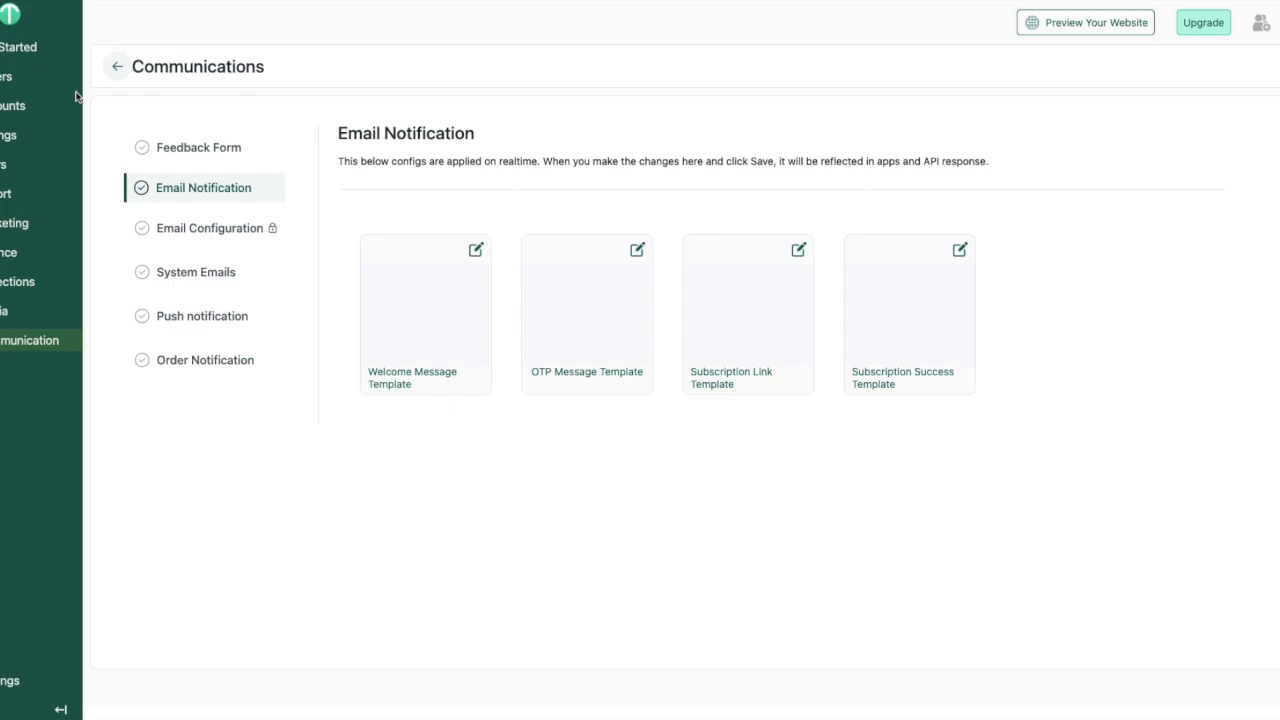
mouse_move(48, 131)
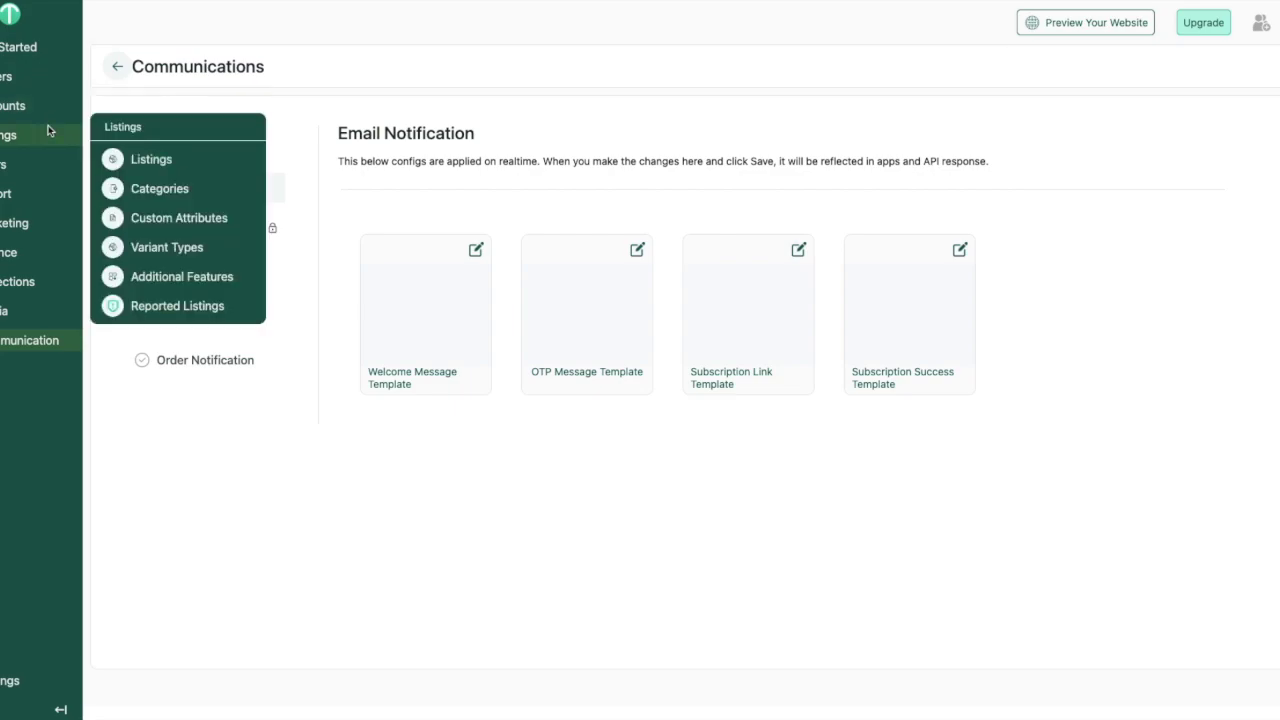
mouse_move(10, 164)
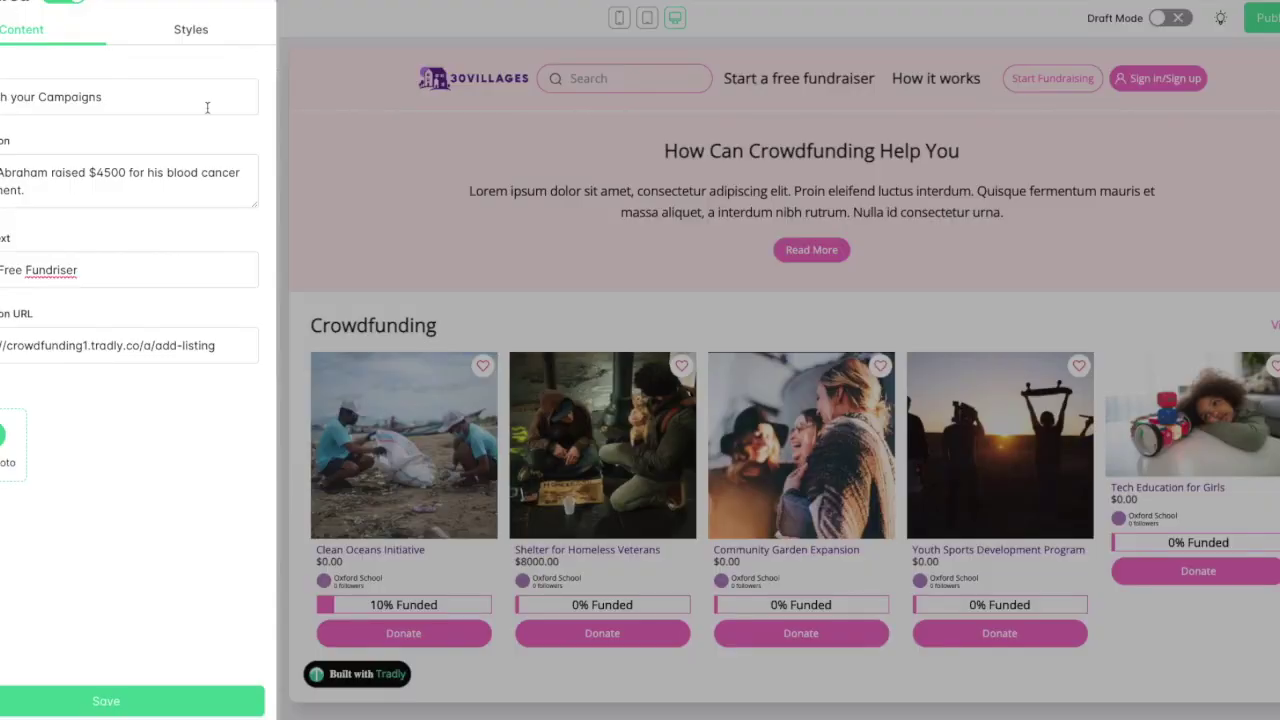
scroll(207, 107, "up", 1)
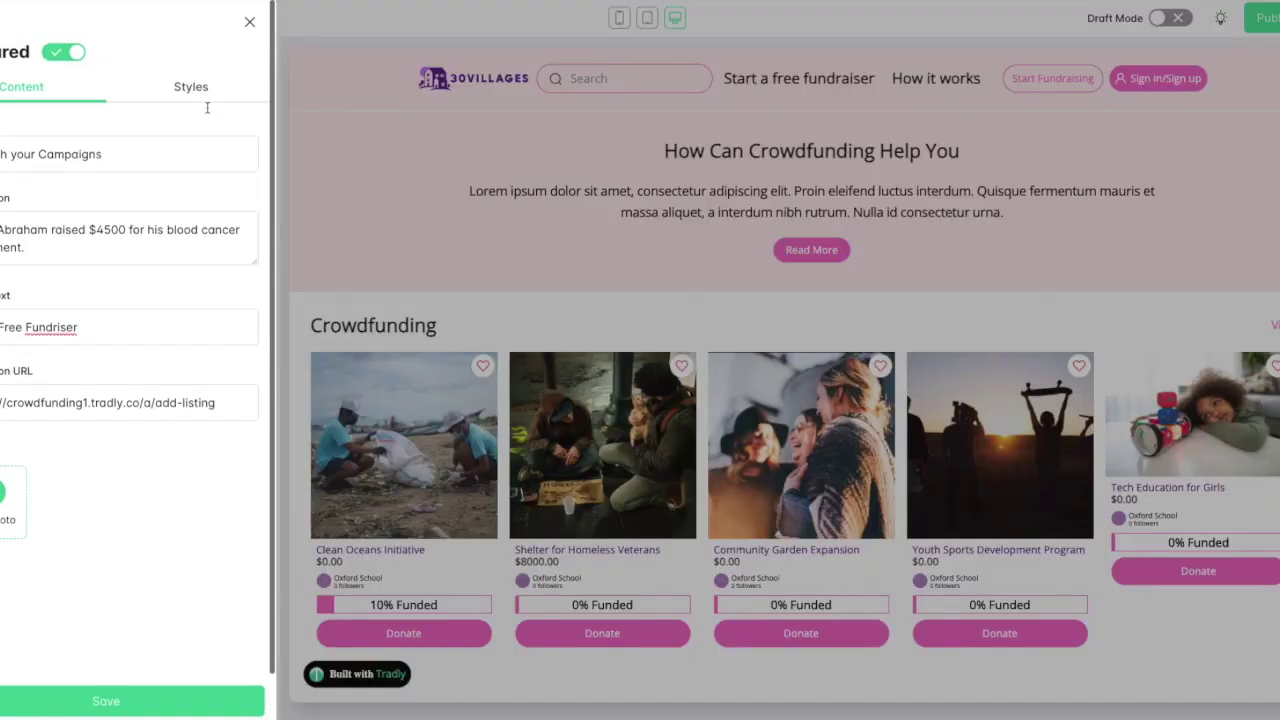
left_click(250, 23)
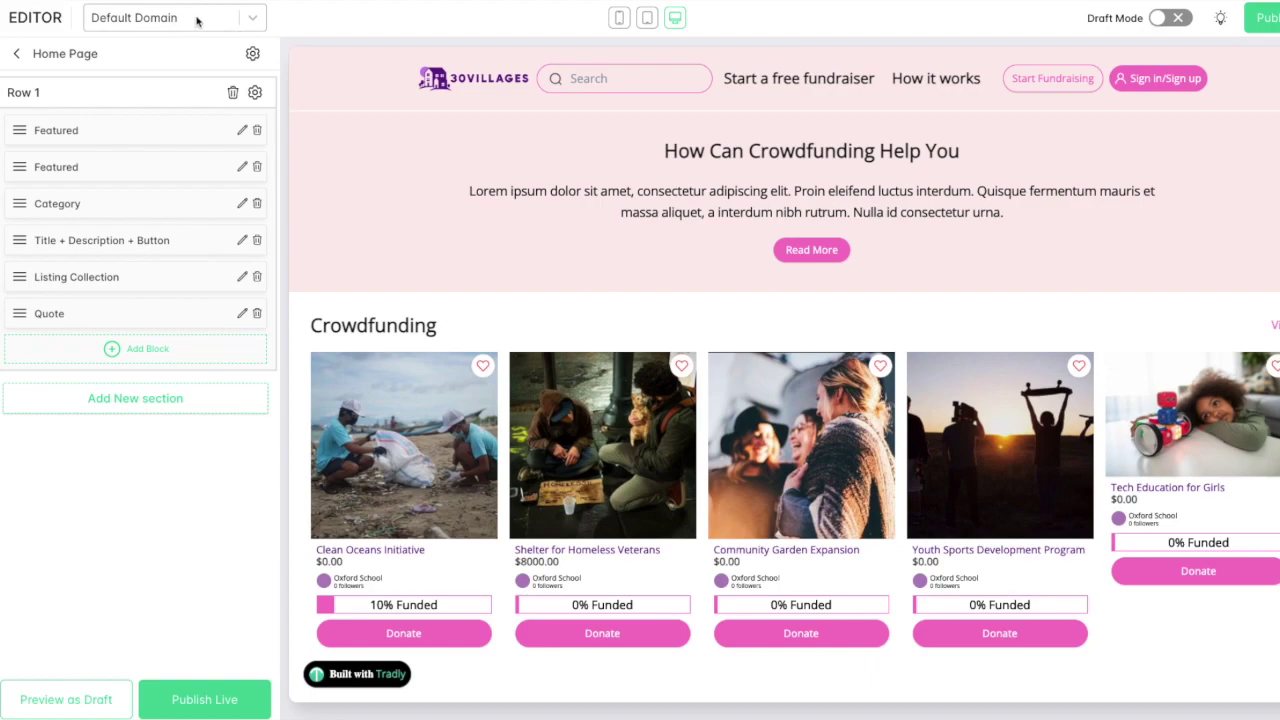
Leave the home page's block list and switch the editor to the View for wordpress domain.
left_click(20, 53)
left_click(250, 22)
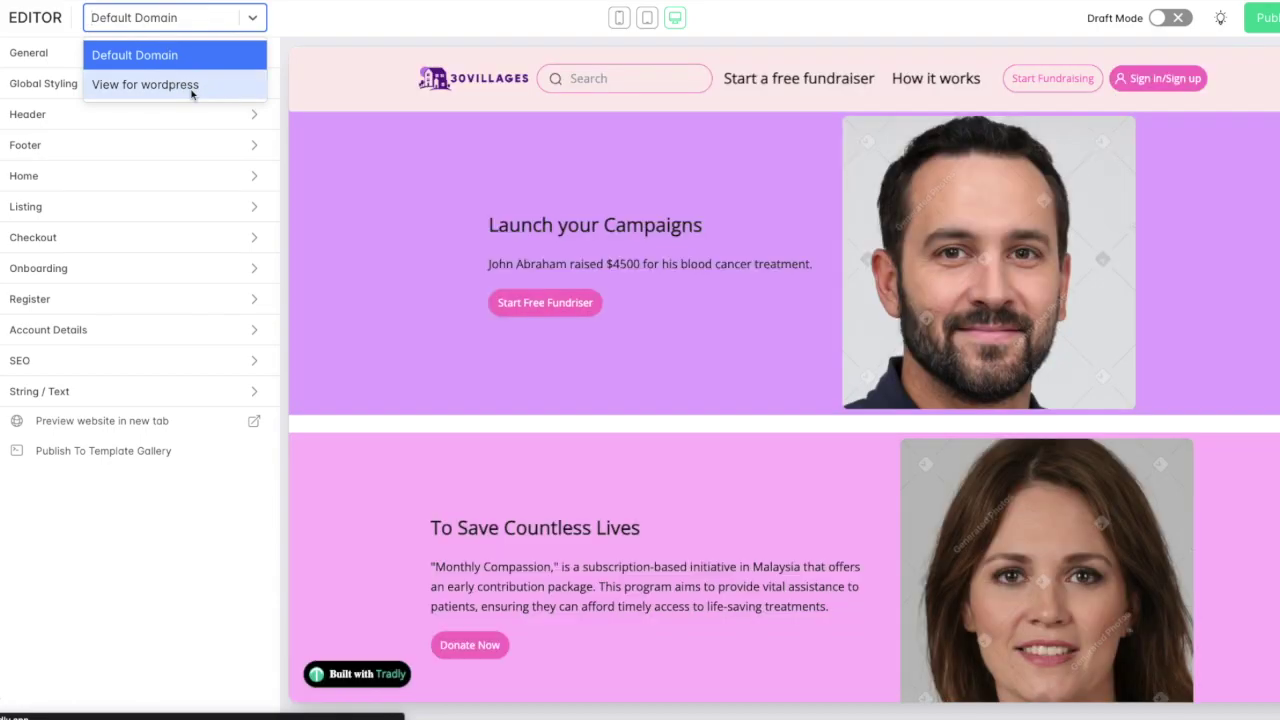
left_click(192, 90)
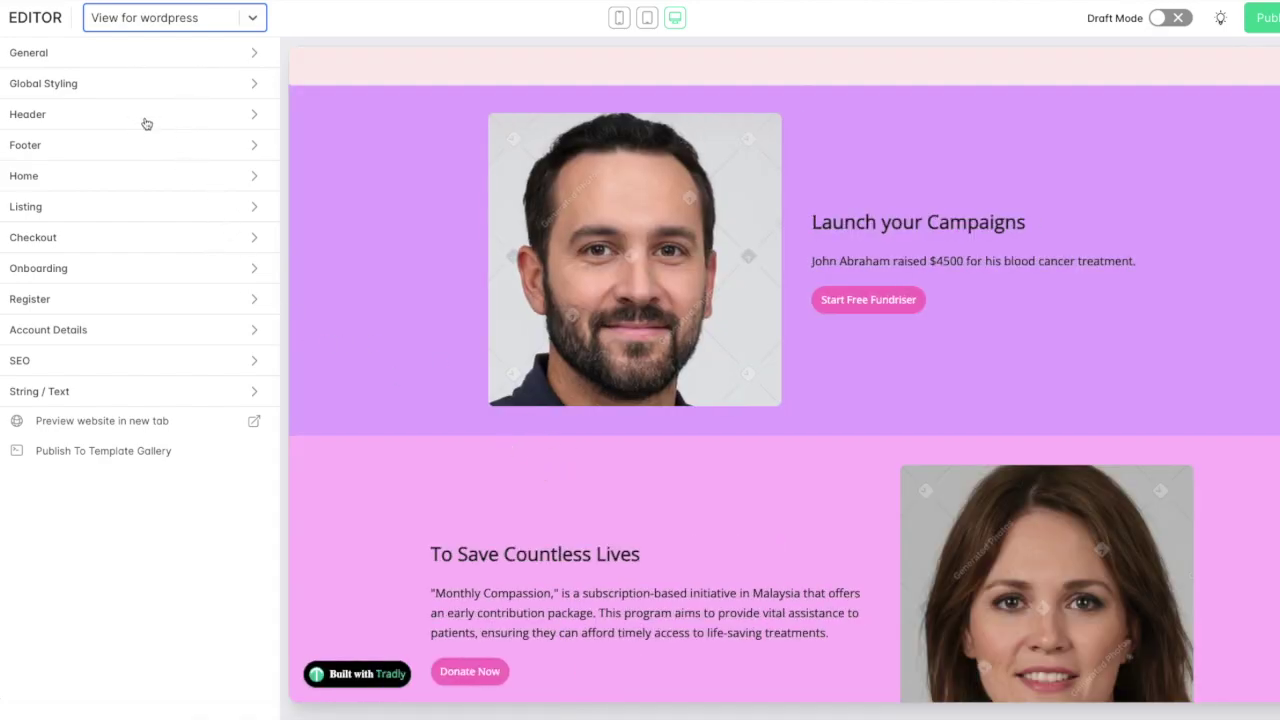
Correct the button text of the home page's first Featured block to "Start Free Fundraiser" using the spelling suggestion.
left_click(118, 184)
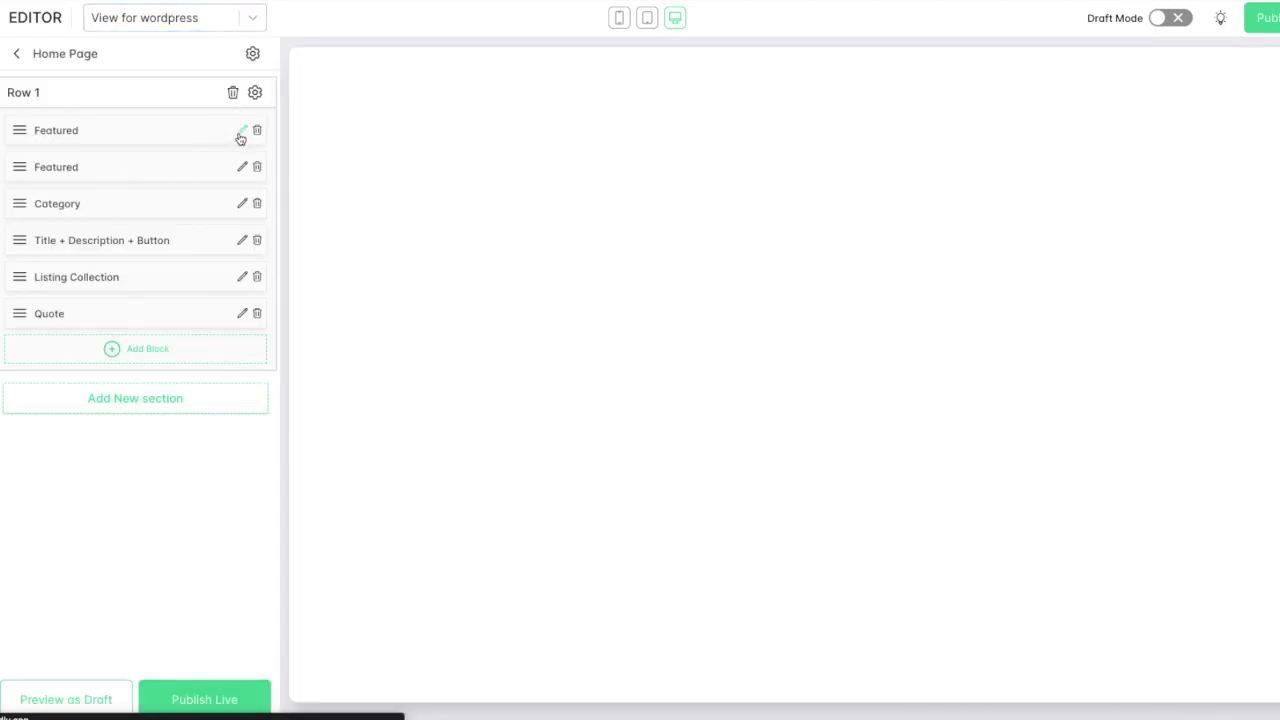
left_click(241, 138)
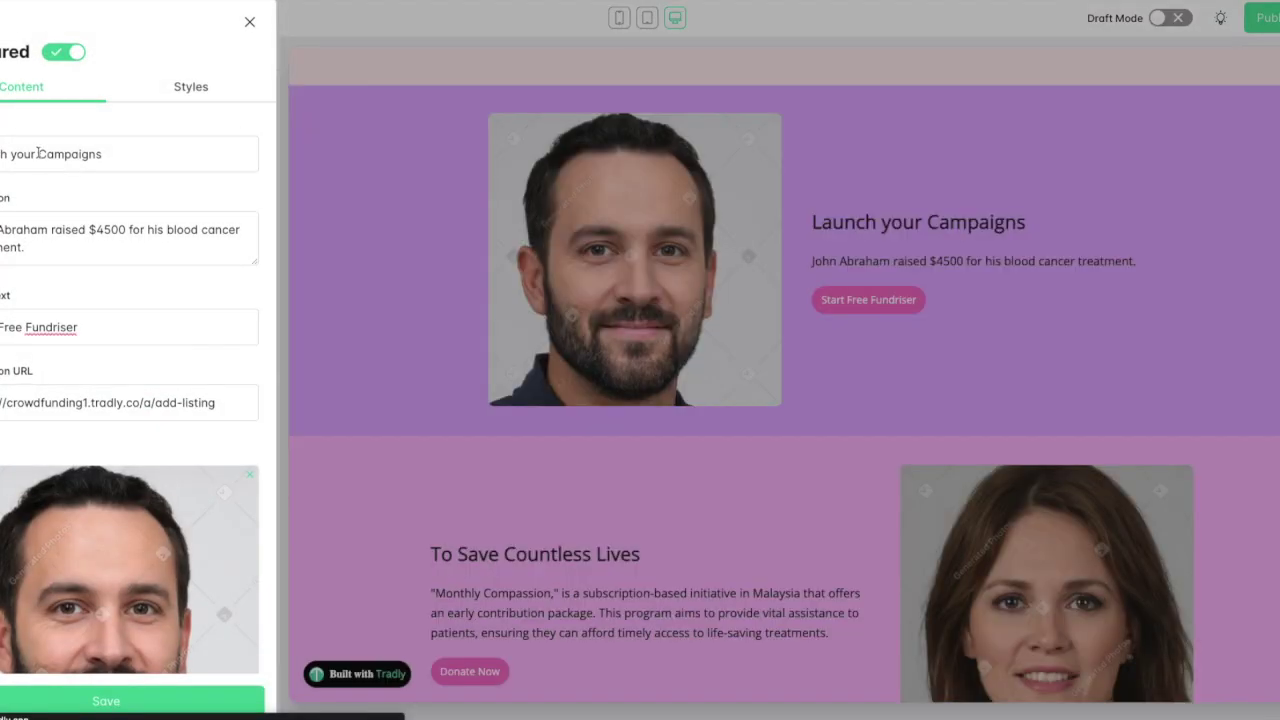
left_click(37, 153)
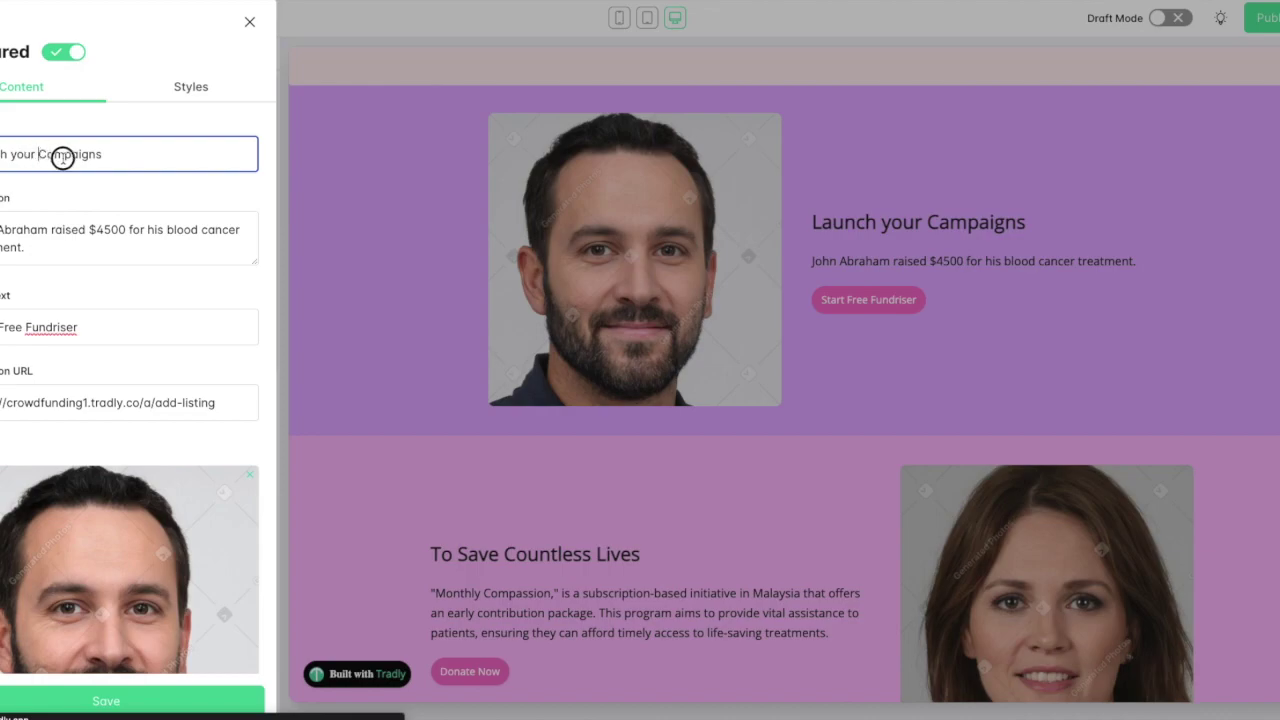
double_click(64, 155)
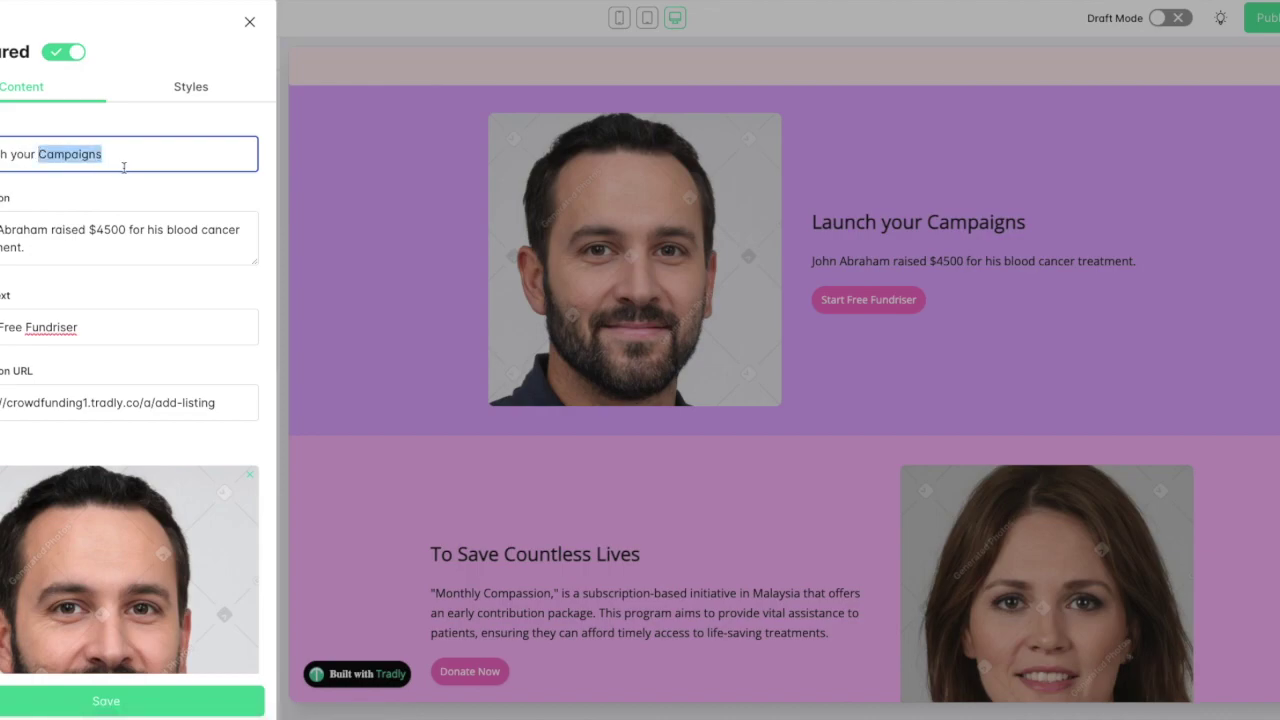
left_click(51, 329)
left_click(51, 329)
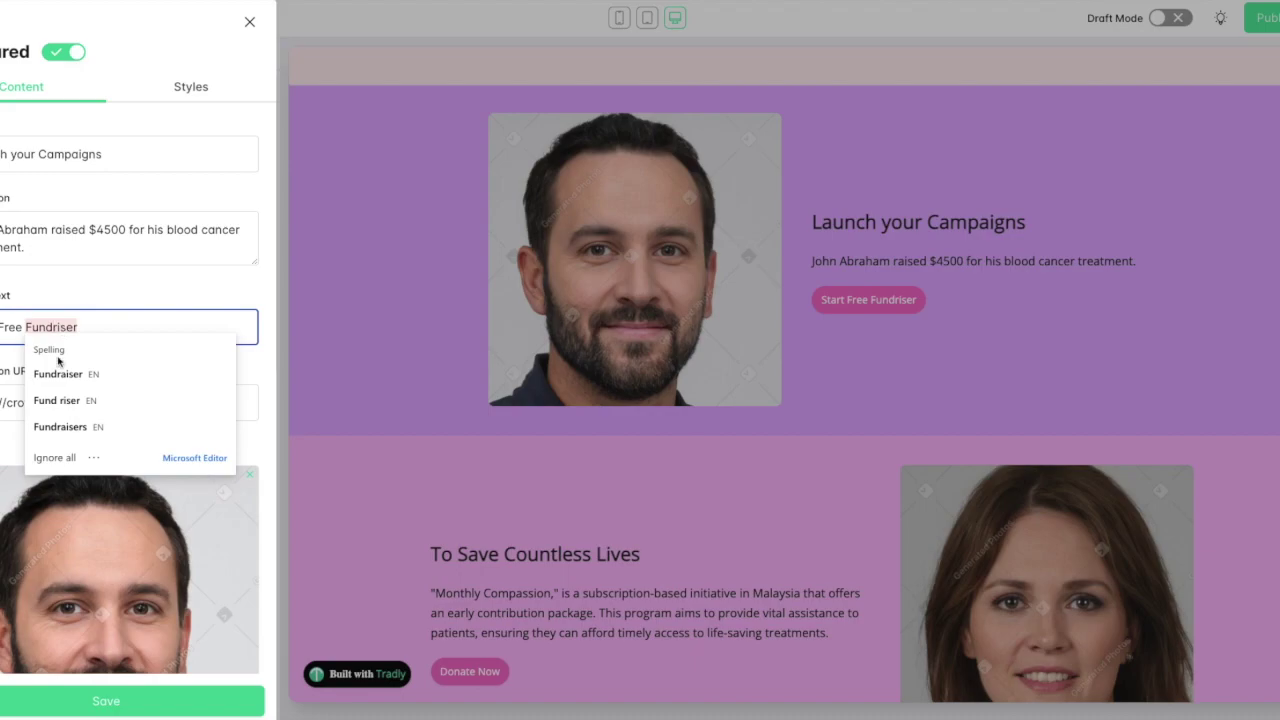
left_click(58, 374)
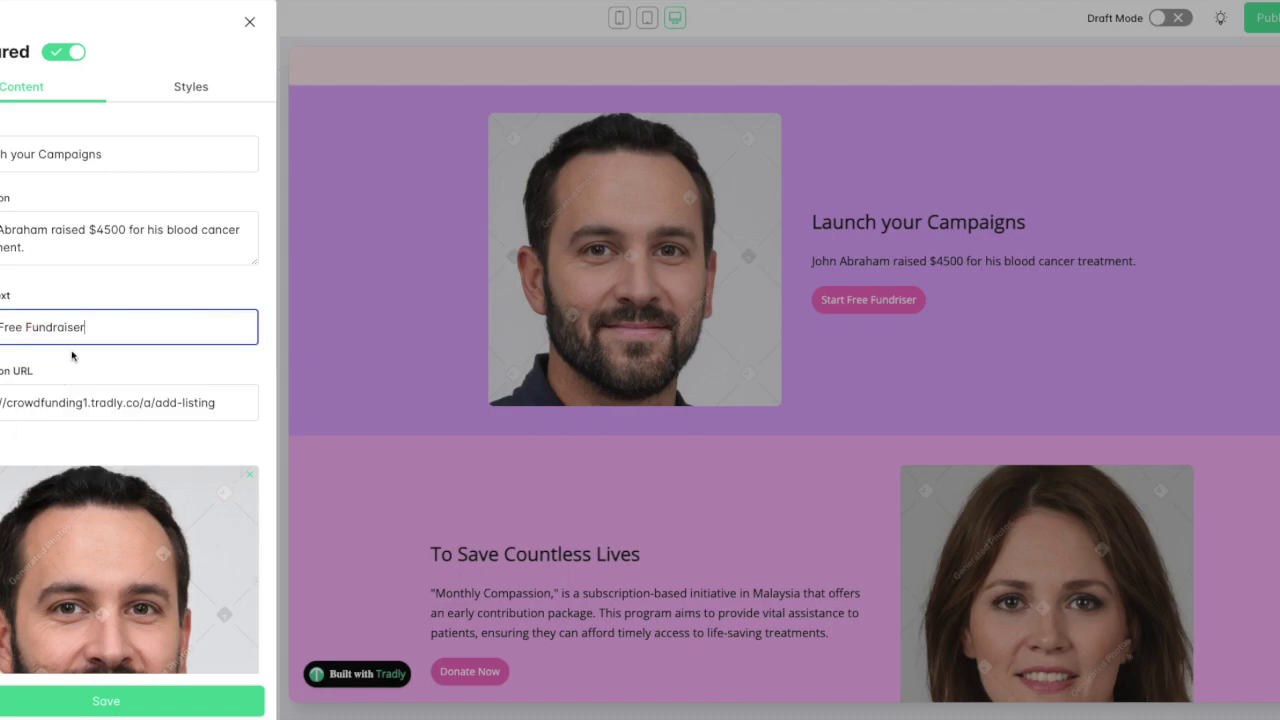
Save the edited Featured block and publish the WordPress view's home page live.
left_click(104, 700)
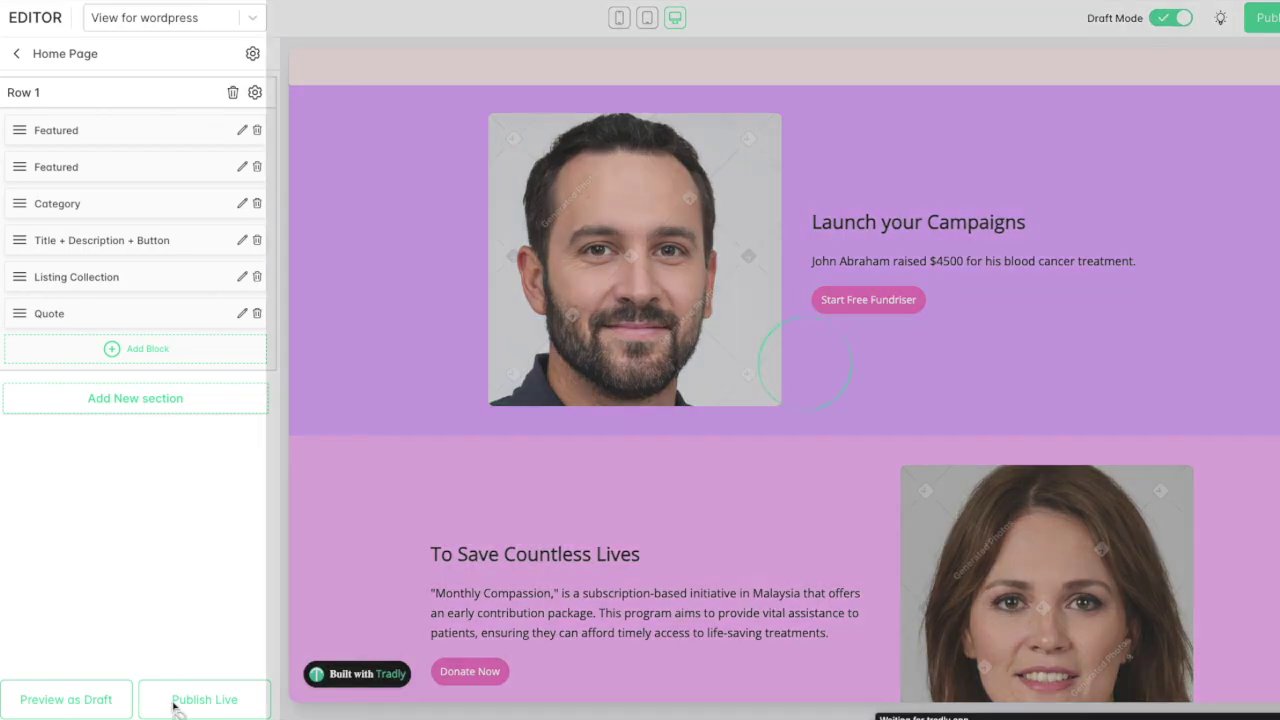
left_click(174, 704)
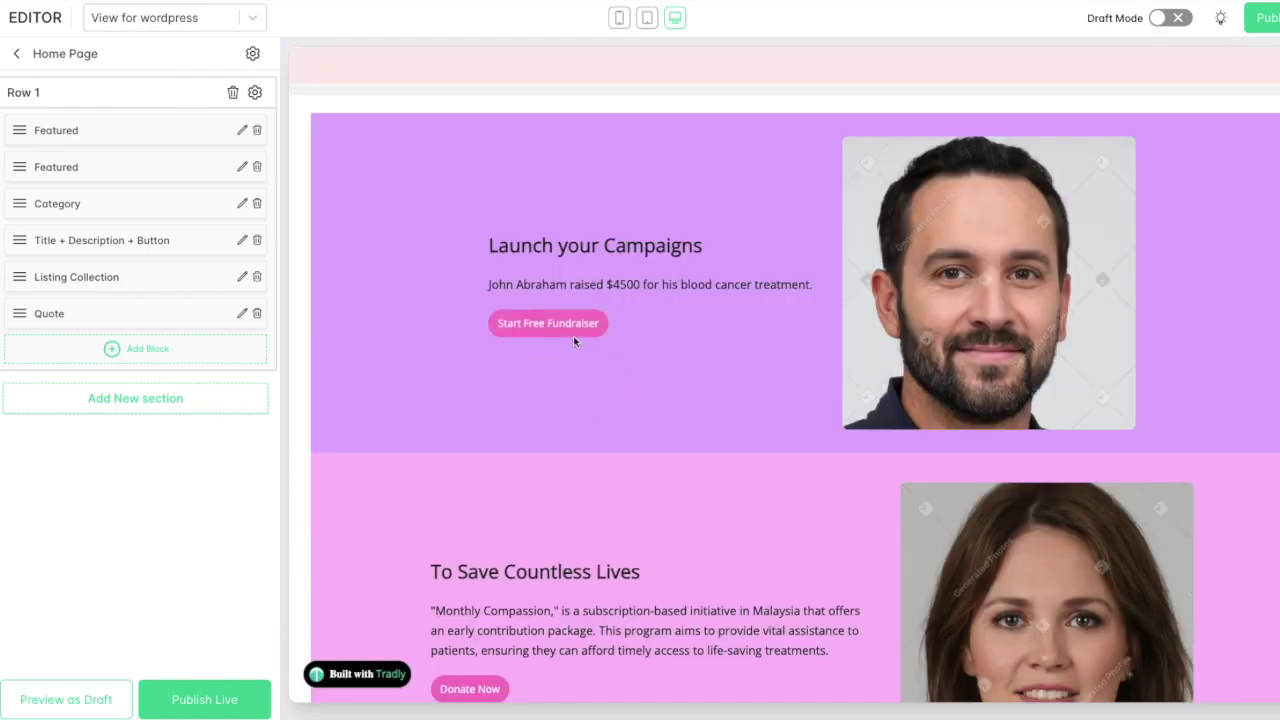
Review the first Featured block's content fields and expanded style settings, and close the block without saving.
left_click(241, 130)
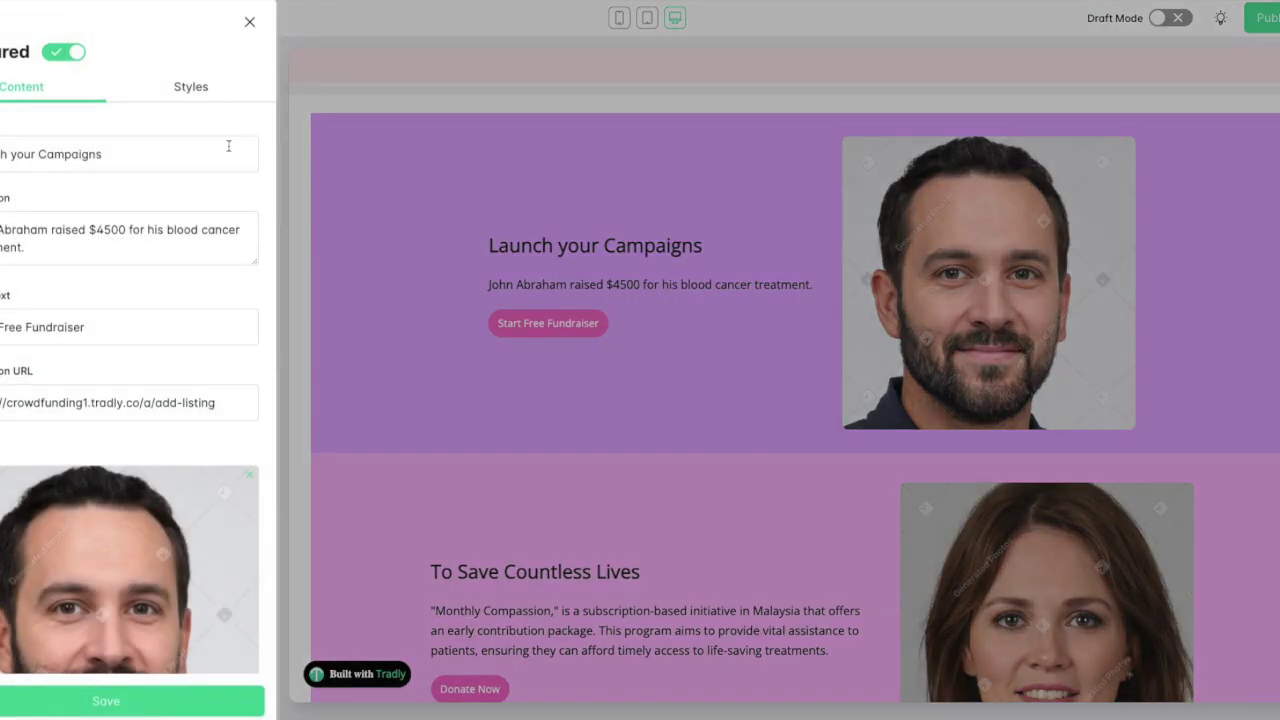
scroll(228, 146, "down", 3)
scroll(228, 177, "up", 3)
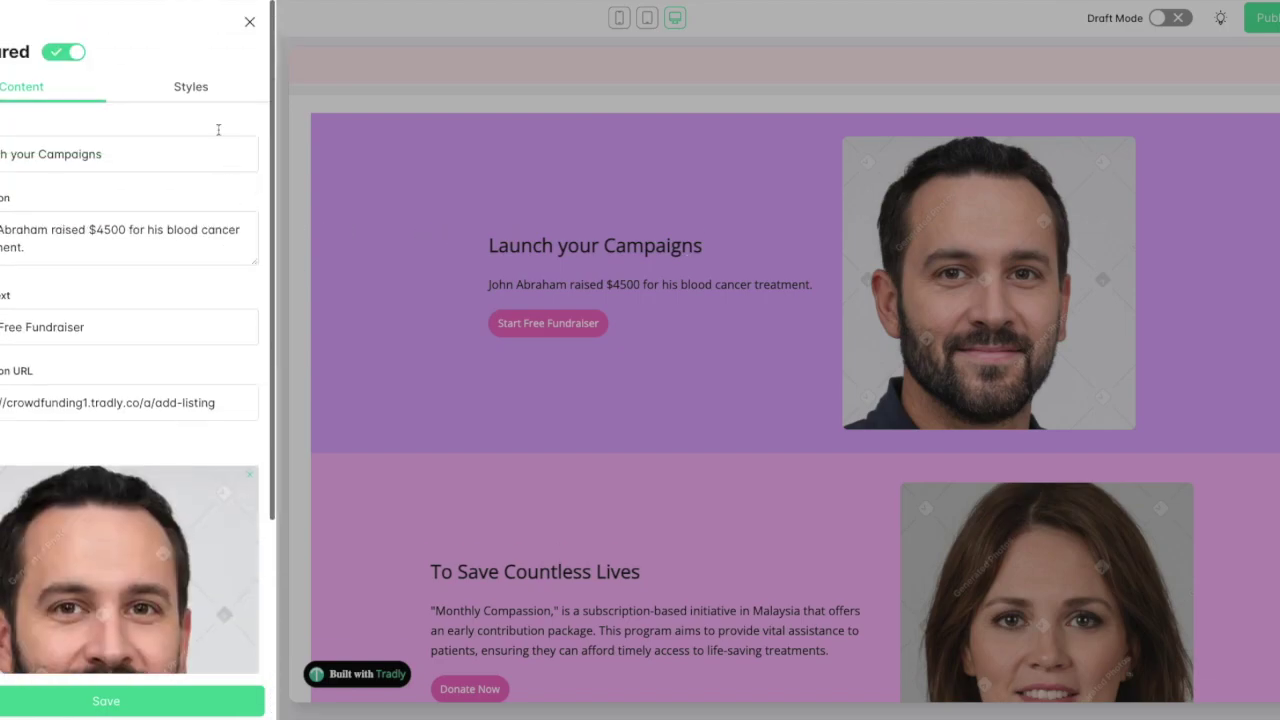
left_click(189, 88)
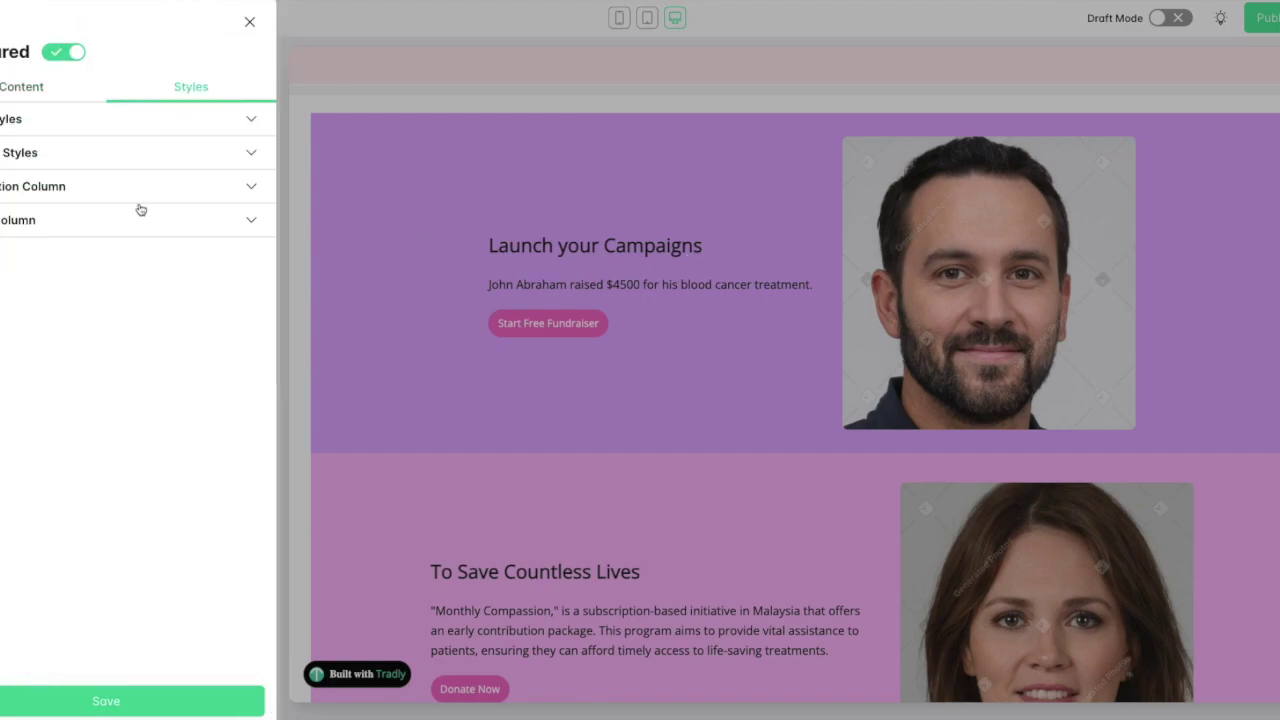
left_click(131, 164)
scroll(164, 357, "down", 3)
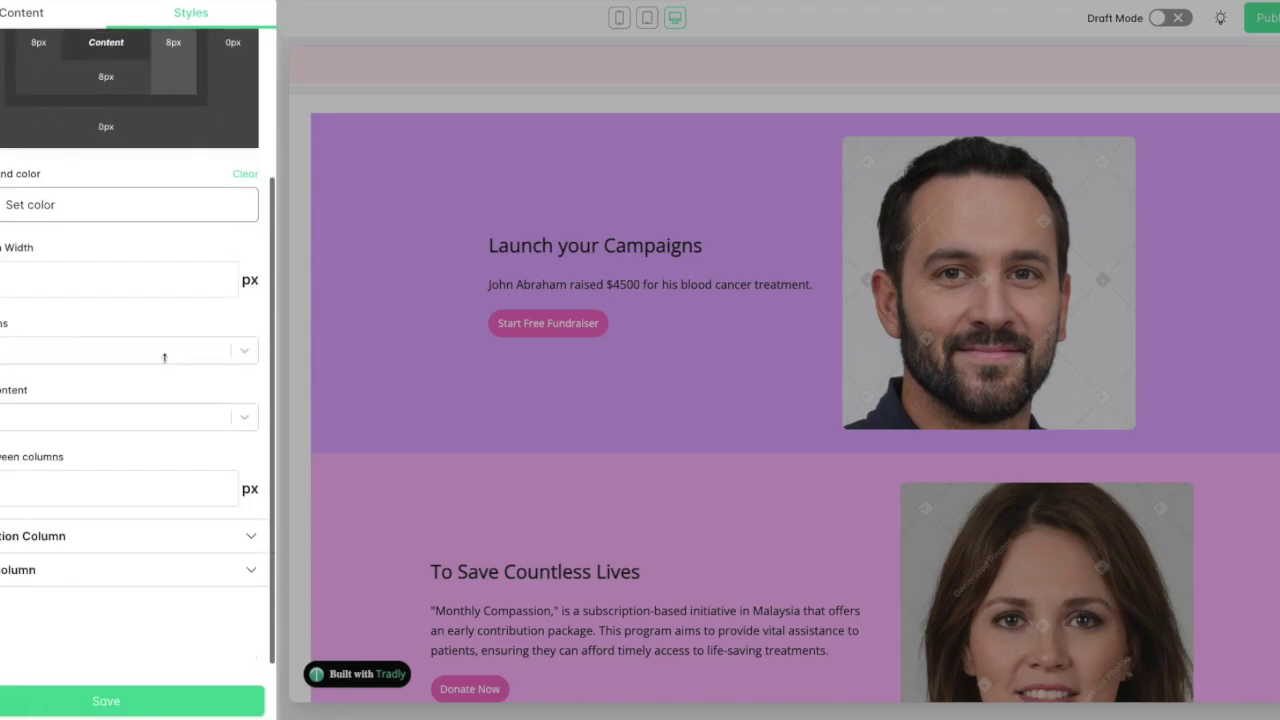
left_click(116, 449)
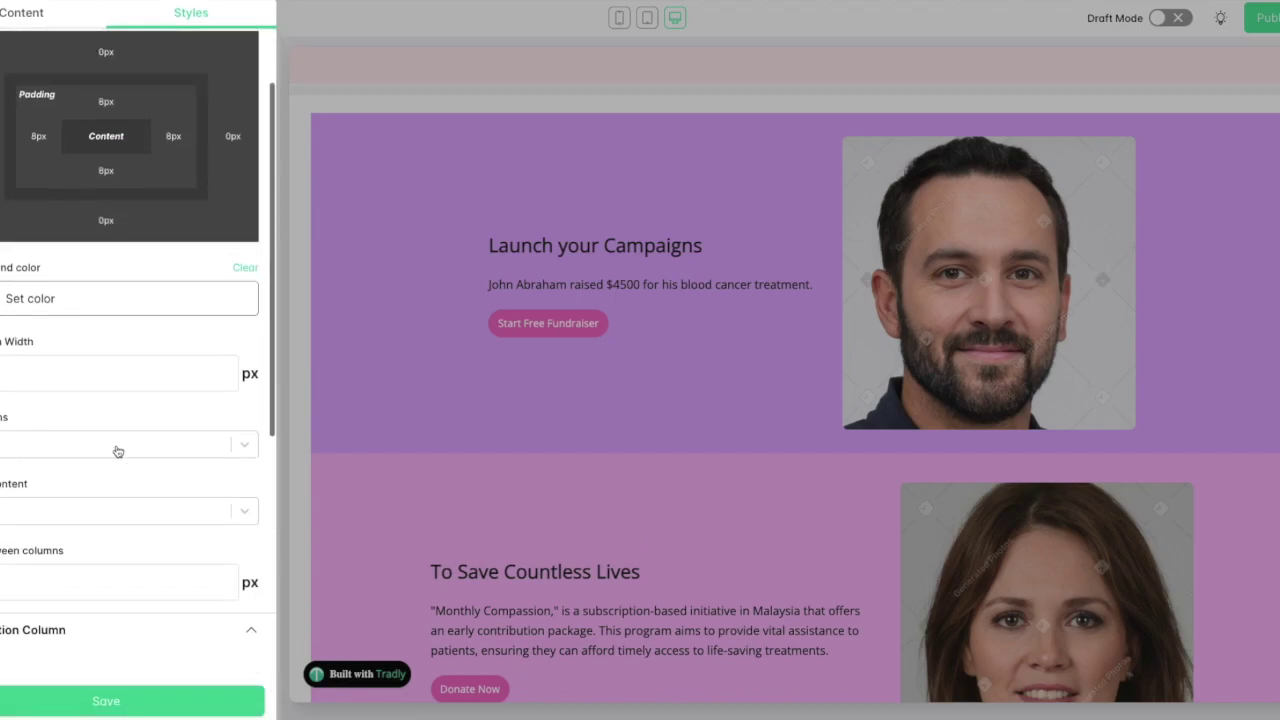
left_click(246, 21)
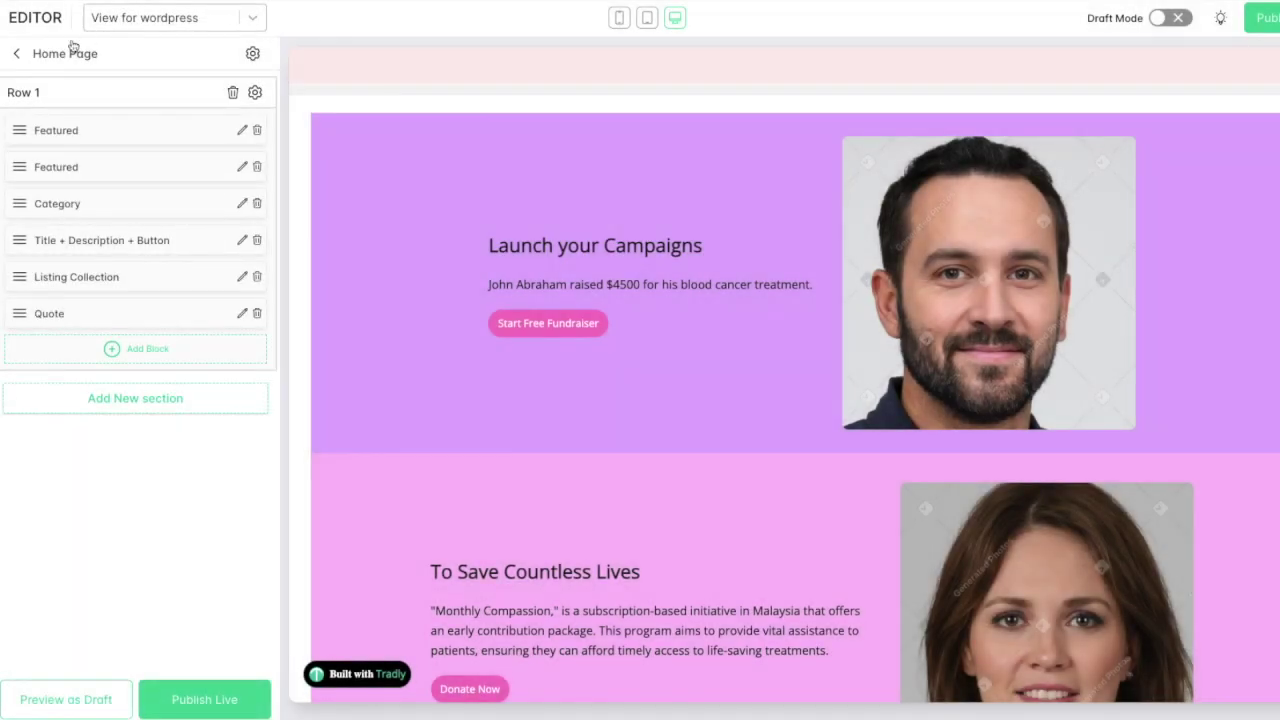
Leave the home page's block list, switch the editor to Default Domain and view its home page down to the Crowdfunding listings.
left_click(18, 53)
left_click(228, 20)
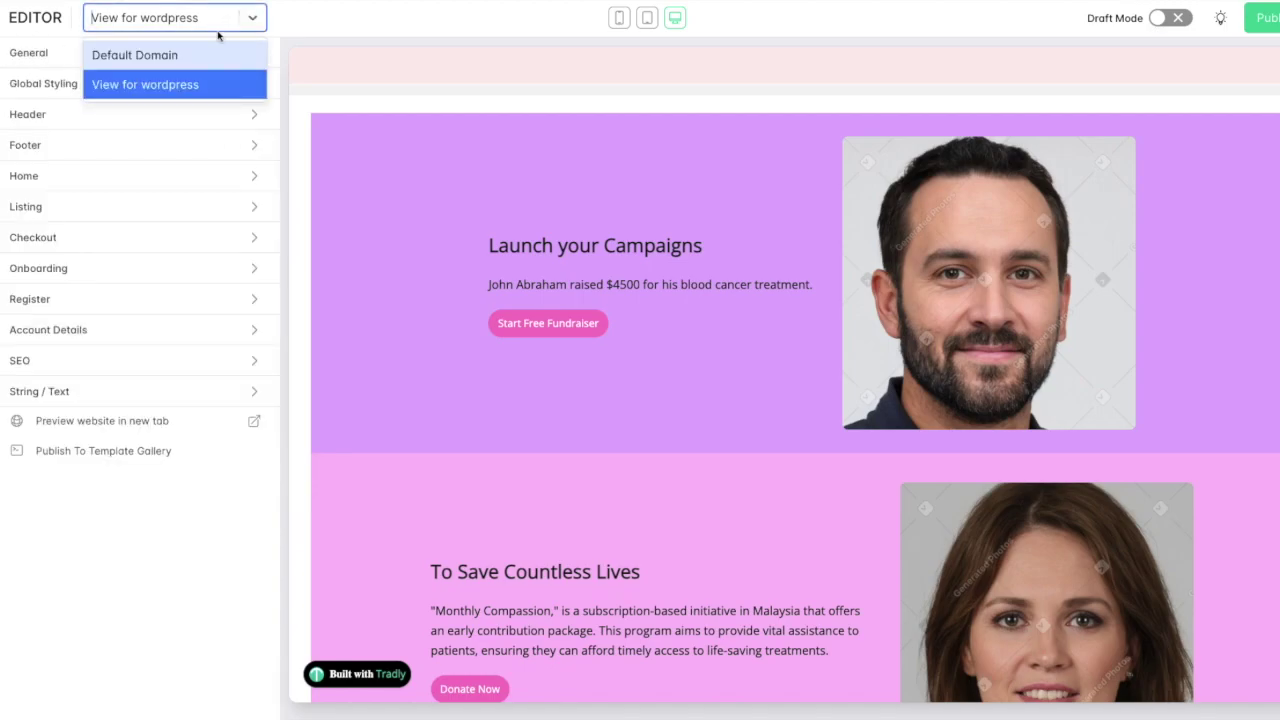
left_click(197, 52)
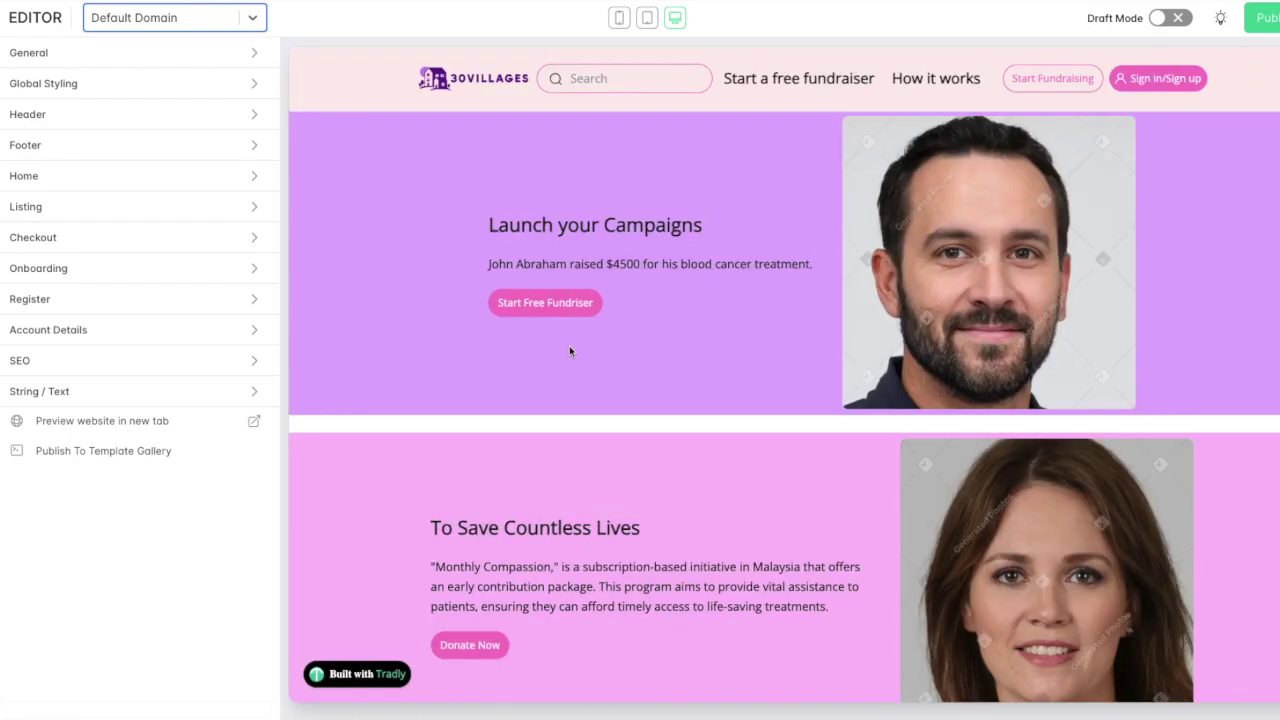
left_click(253, 22)
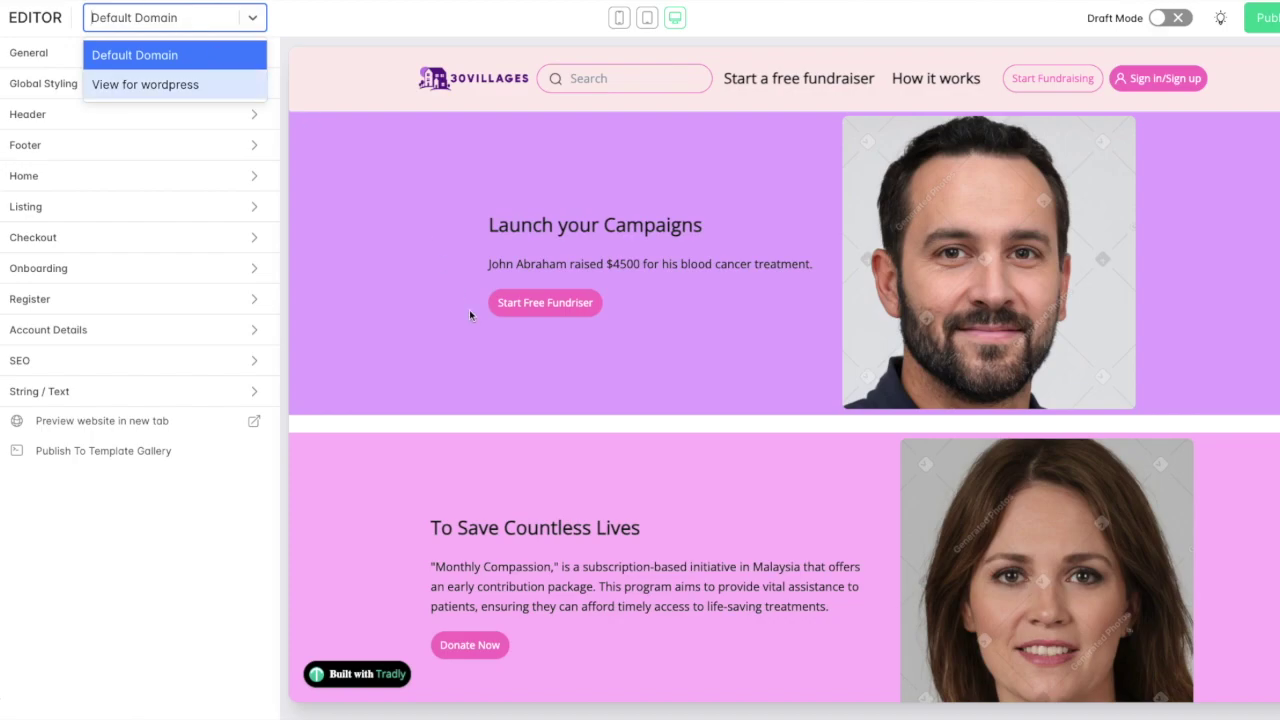
scroll(628, 571, "down", 10)
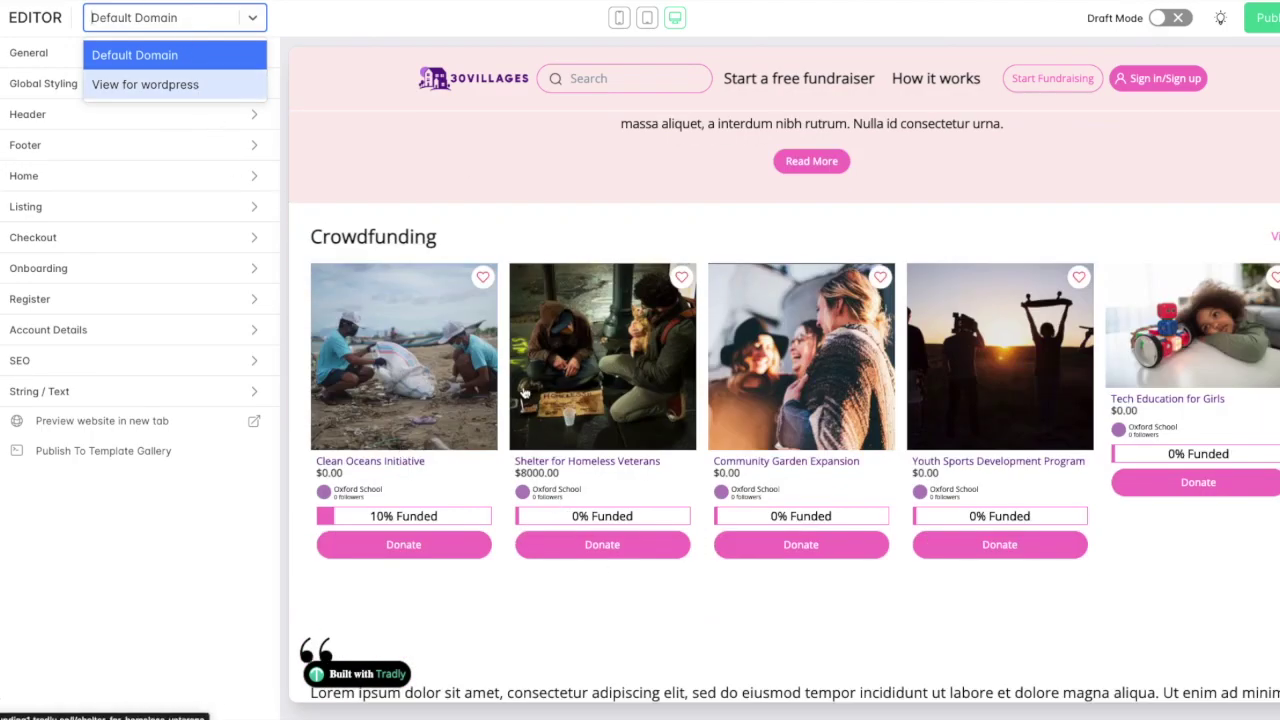
View the content settings of the home page's Listing Collection block, close them unsaved and return to the editor's main section list.
left_click(195, 188)
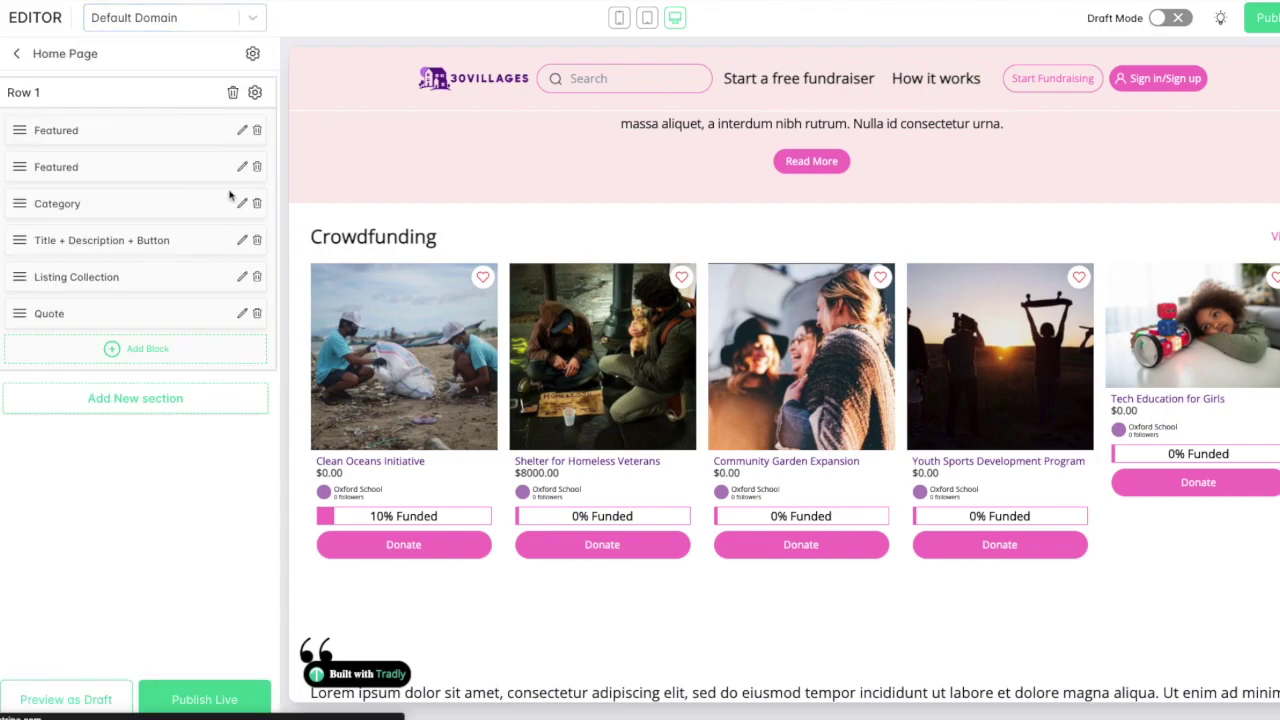
left_click(242, 277)
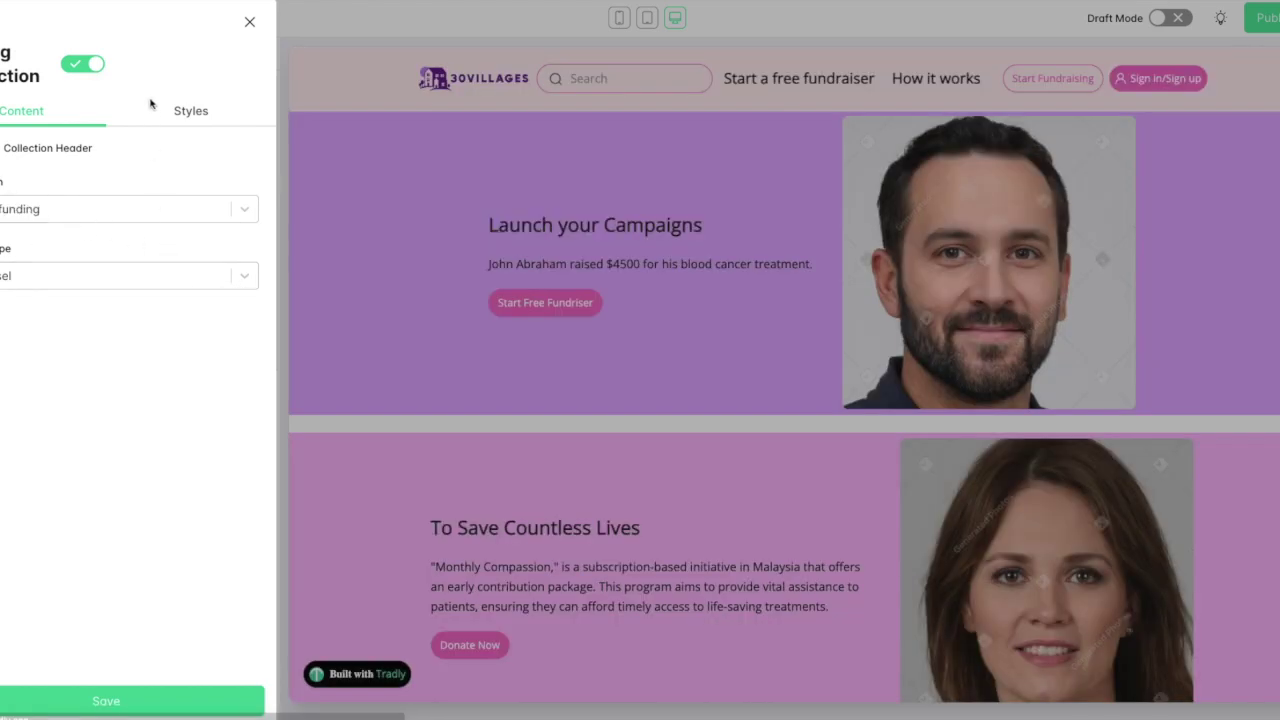
left_click(249, 22)
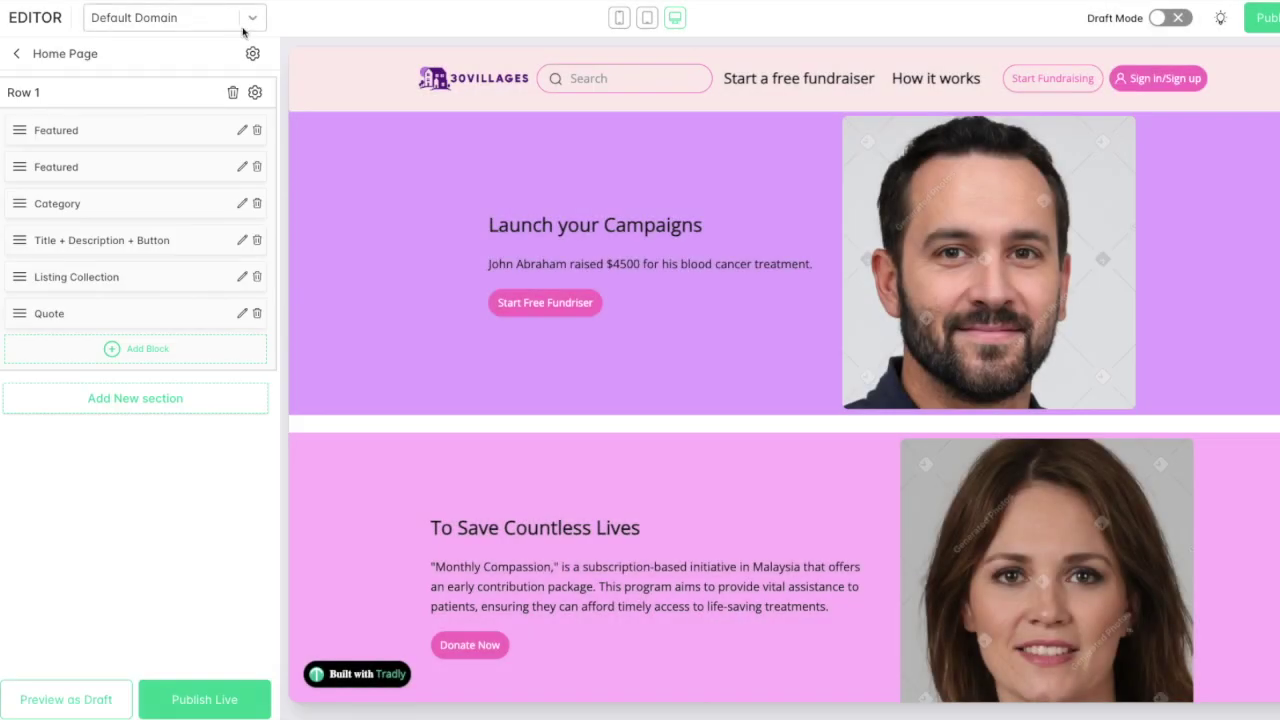
left_click(16, 55)
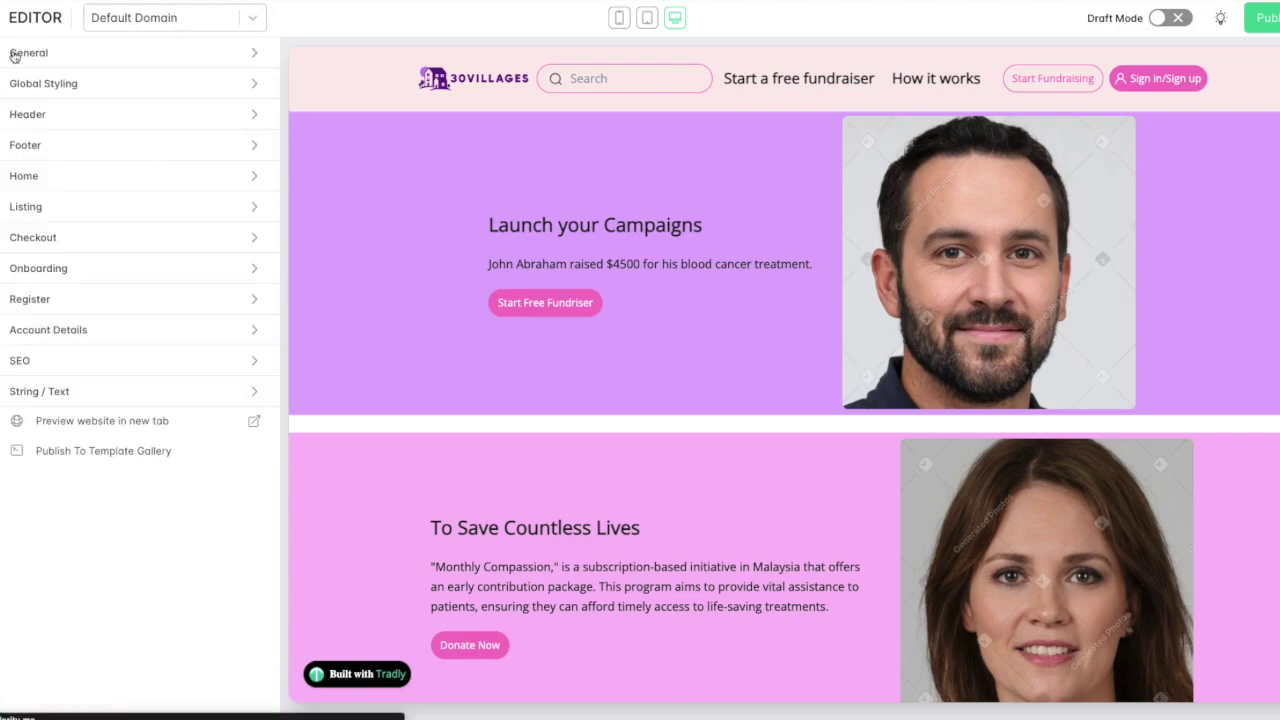
left_click(252, 17)
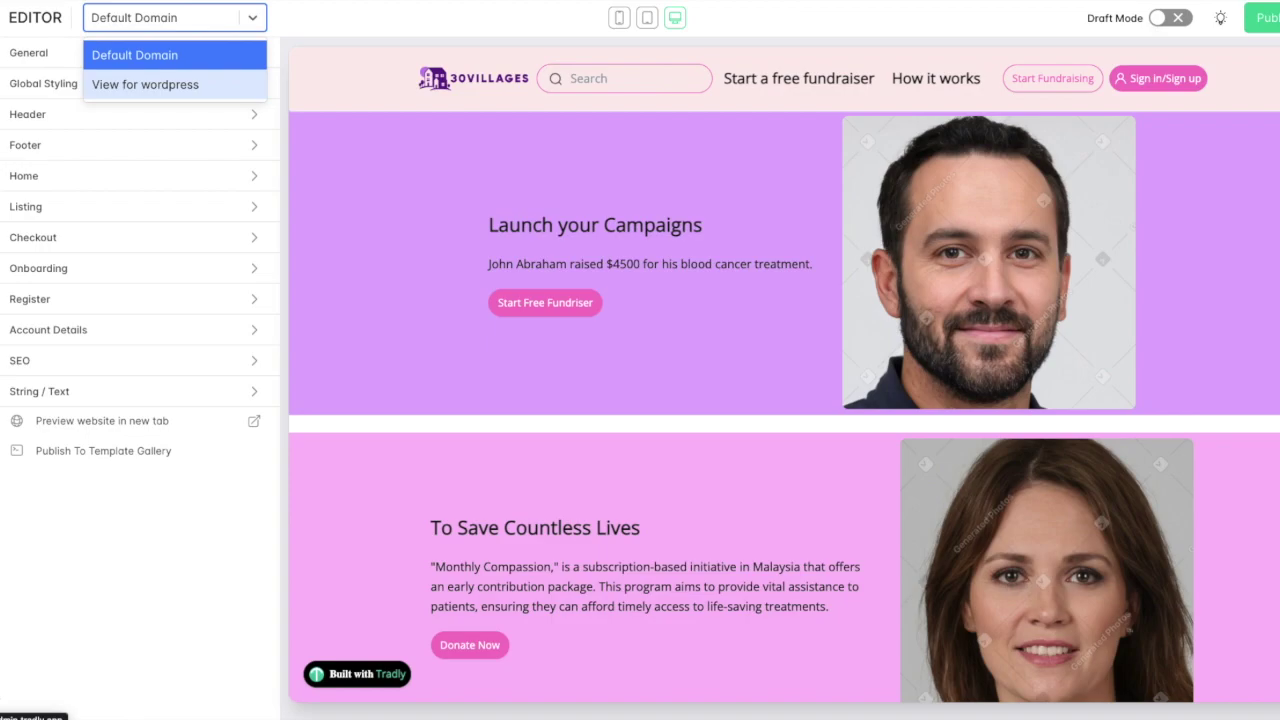
key("Escape")
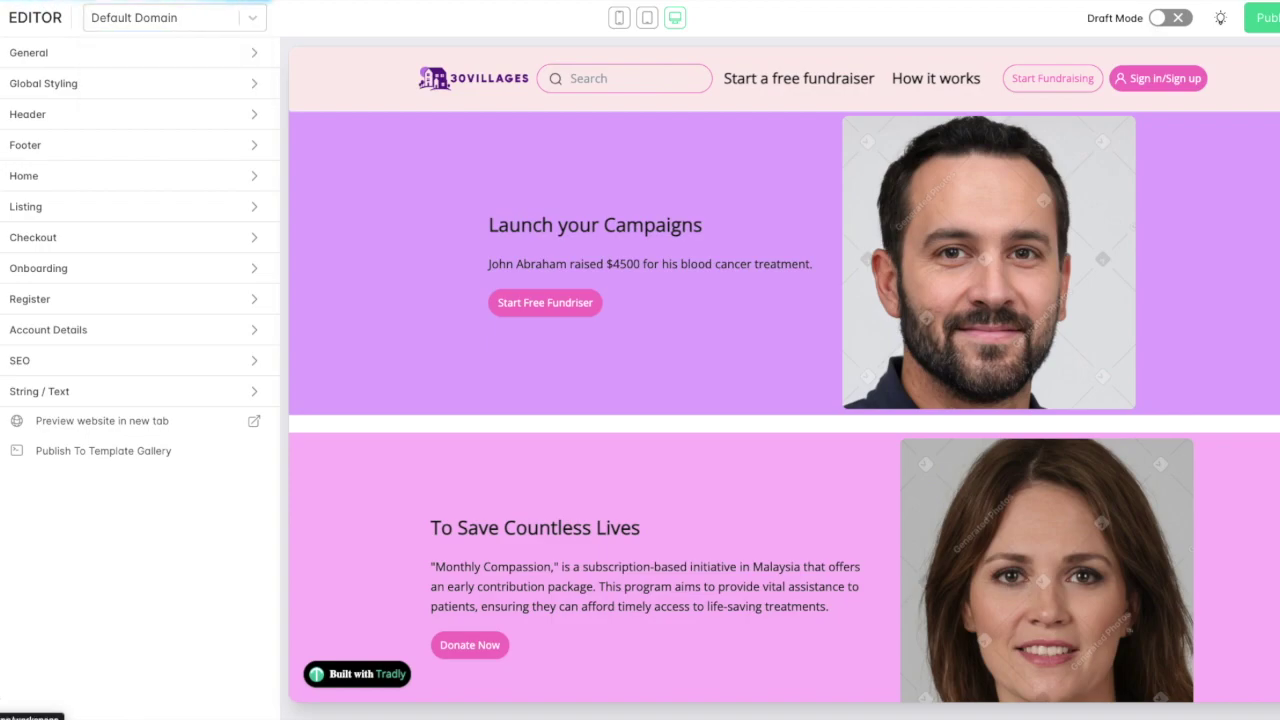